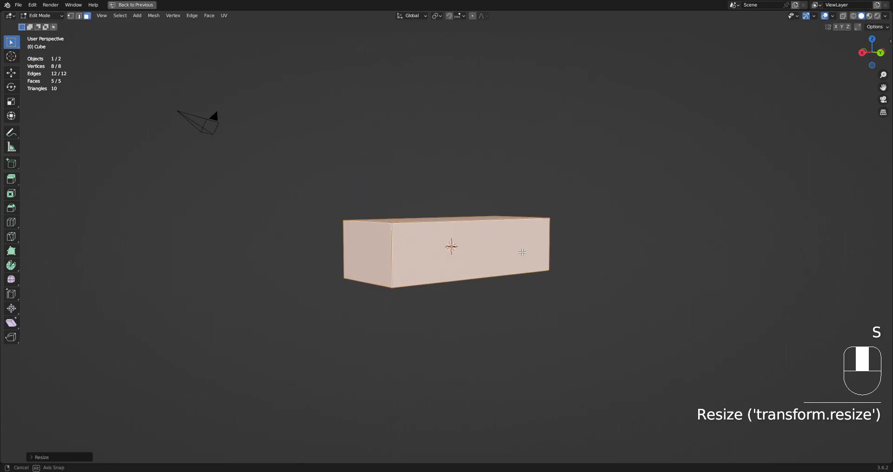
Step: Scale the open-bottomed box along the X axis to change its length
middle_drag(427, 272, 472, 332)
key(s)
key(x)
click(503, 246)
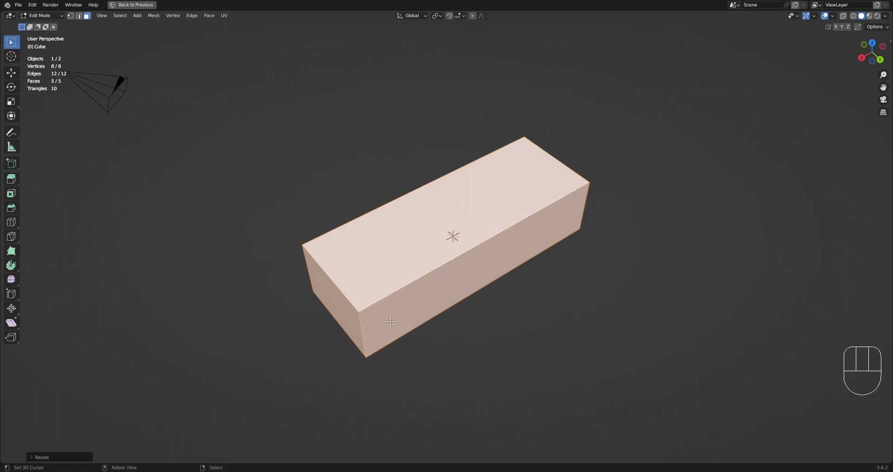
middle_drag(435, 316, 426, 281)
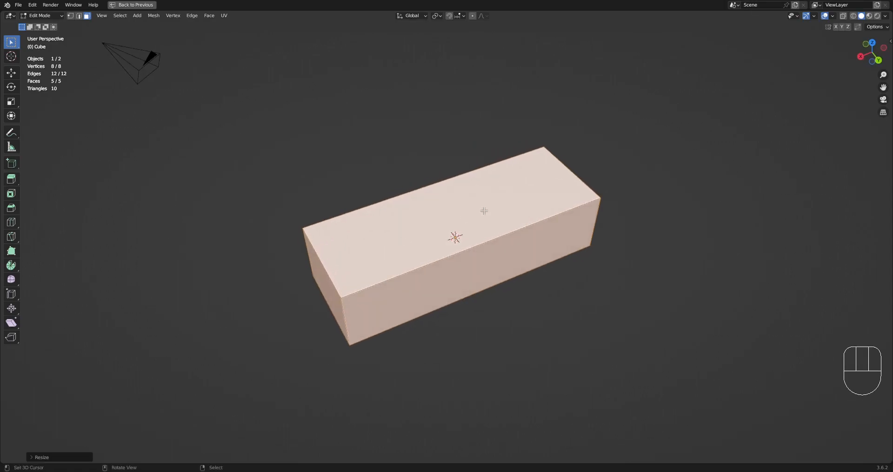
middle_drag(570, 266, 324, 224)
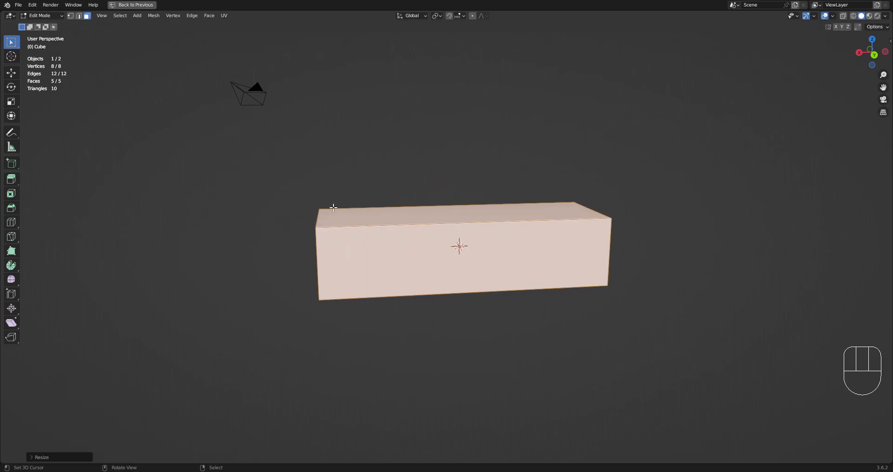
middle_drag(339, 206, 343, 205)
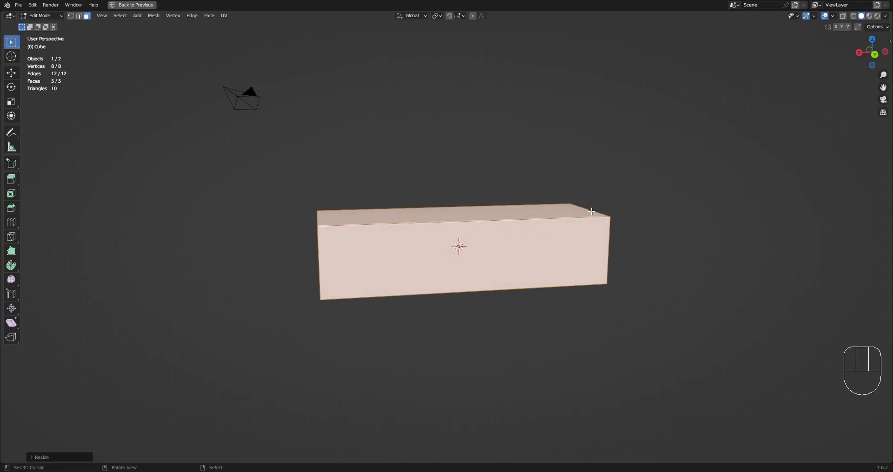
middle_drag(596, 233, 558, 191)
scroll(531, 272, up, 2)
key(ctrl+shift+b)
right_click(554, 255)
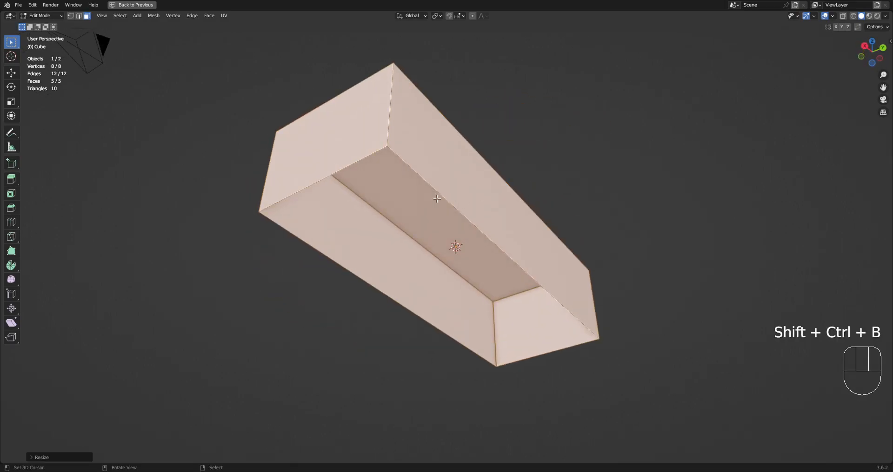
key(alt+a)
Step: Round the box by beveling all of its edges with 8 segments, and return to Object Mode
middle_drag(442, 186, 456, 247)
key(a)
key(2)
key(ctrl+b)
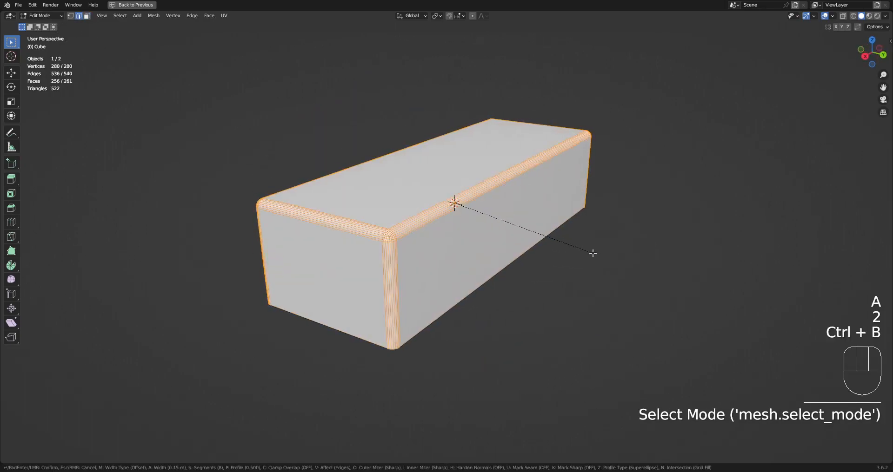
scroll(608, 259, up, 7)
click(622, 271)
key(Tab)
middle_drag(618, 267, 587, 296)
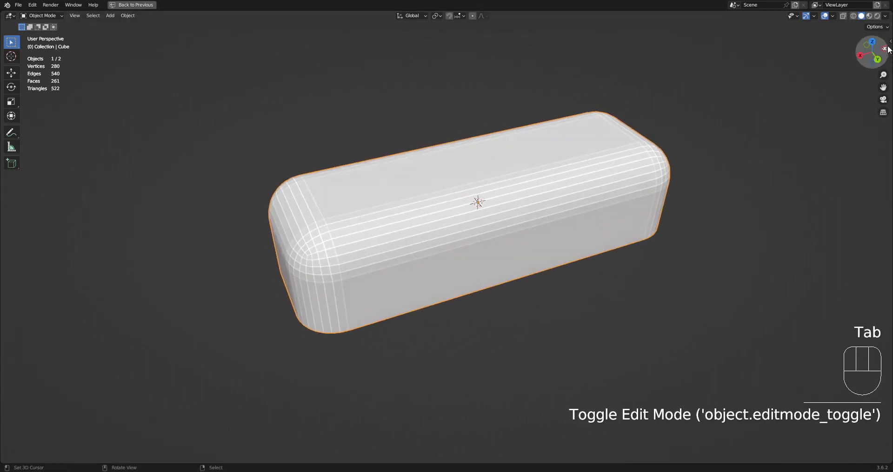
Step: Try several Studio lighting presets for solid viewport shading and keep the second, plain darker grey one
click(885, 16)
click(839, 75)
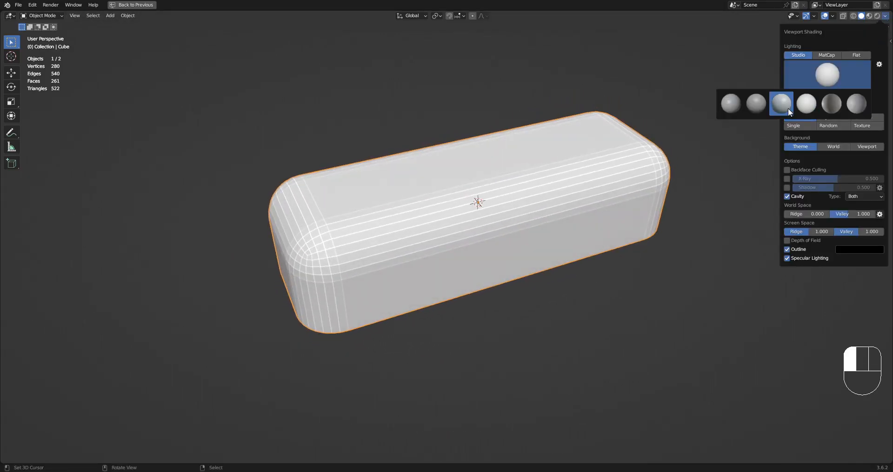
click(788, 108)
click(832, 74)
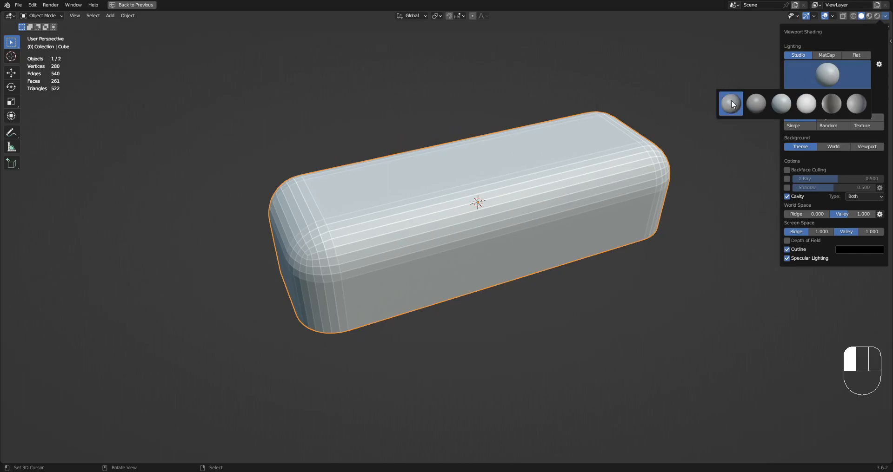
click(732, 102)
click(819, 85)
click(755, 104)
click(820, 81)
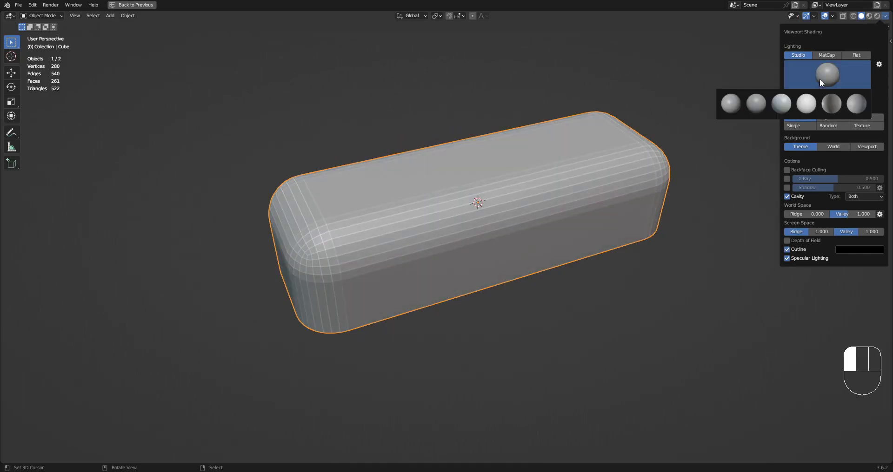
Step: Apply Creative Flow's Auto Smooth to the rounded box
mouse_move(621, 163)
middle_down()
mouse_move(548, 199)
mouse_move(545, 251)
mouse_move(558, 194)
middle_up()
key(Tab)
key(Tab)
key(ctrl+shift+x)
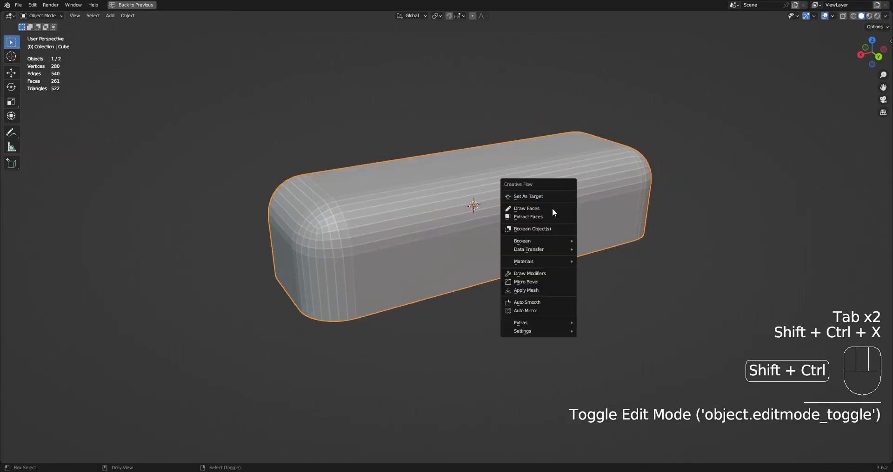
click(533, 302)
Step: Add five evenly spaced loop cuts across the length of the rounded box
key(Tab)
key(alt+a)
mouse_move(464, 261)
middle_down()
mouse_move(449, 283)
mouse_move(454, 265)
middle_up()
key(Tab)
key(Tab)
key(ctrl+r)
click(461, 220)
key(Tab)
middle_drag(461, 219, 531, 200)
key(Tab)
Step: Switch the mesh to face selection mode and clear the selection
middle_drag(524, 284, 469, 231)
key(3)
key(3)
click(373, 249)
key(alt+a)
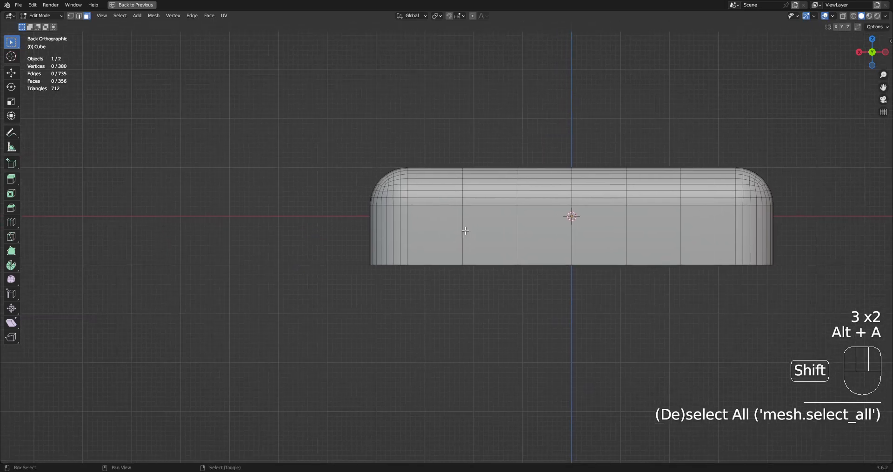
Step: Start Creative Flow's Draw Cuts in back view and draw a box outline near the wall's end, extending below its bottom edge
middle_drag(504, 253, 539, 207)
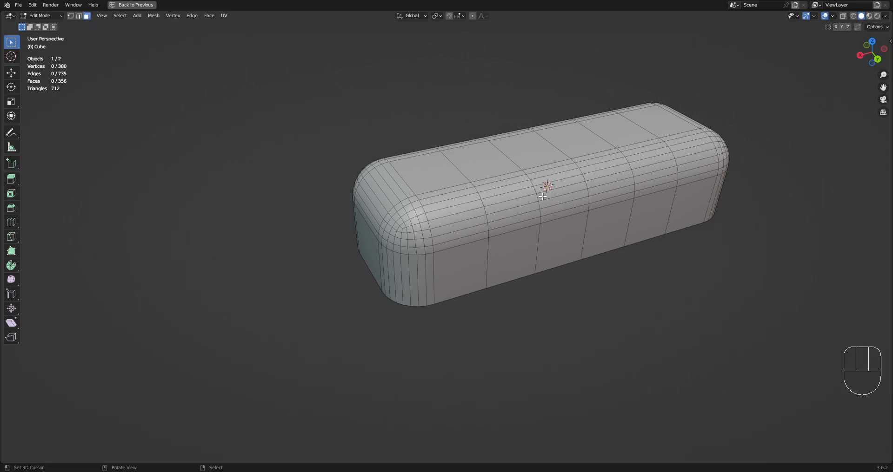
mouse_move(542, 209)
middle_down()
mouse_move(550, 243)
mouse_move(550, 220)
middle_up()
scroll(469, 209, up, 4)
shift+middle_drag(470, 209, 416, 232)
scroll(472, 206, up, 3)
key(shift+ctrl+x)
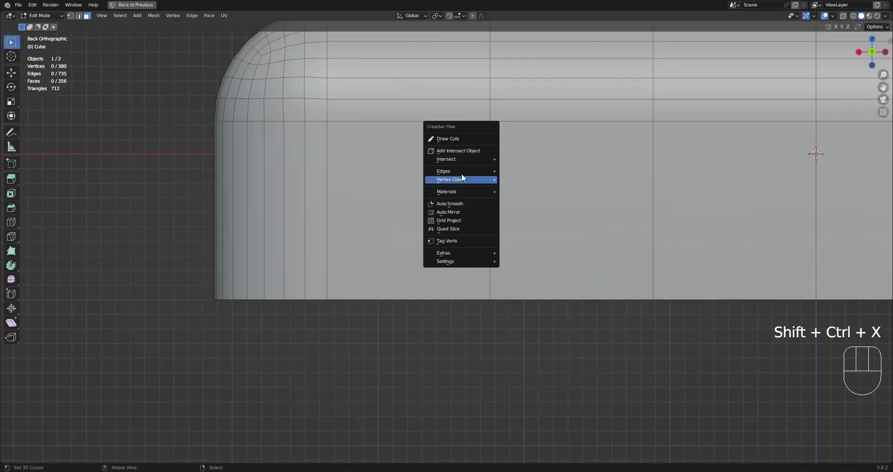
click(455, 139)
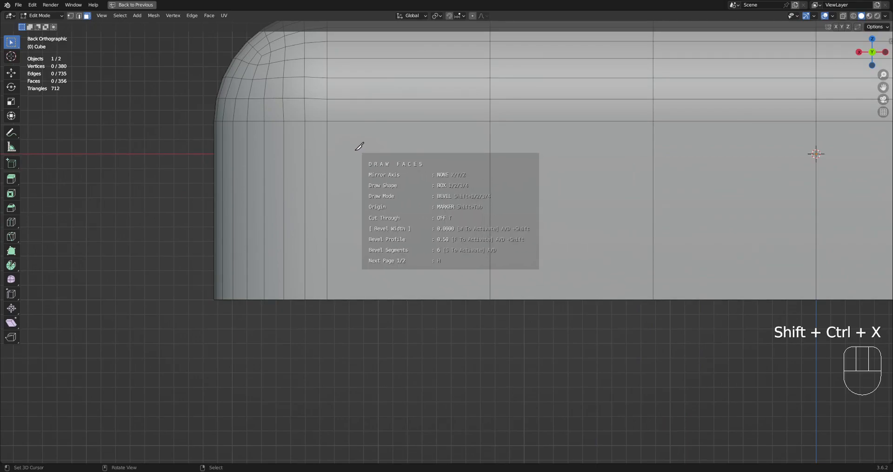
mouse_move(358, 150)
mouse_down()
mouse_move(525, 285)
mouse_move(619, 344)
mouse_move(614, 338)
mouse_up()
Step: Round the drawn outline's corners with a 7-segment bevel and cut the doorway shape into the side wall
key(d)
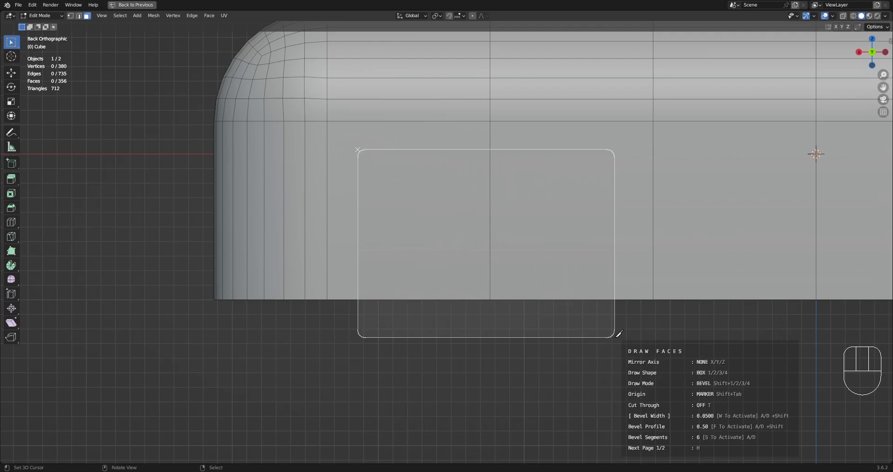
key(a)
key(a)
key(a)
key(a)
key(a)
key(a)
key(a)
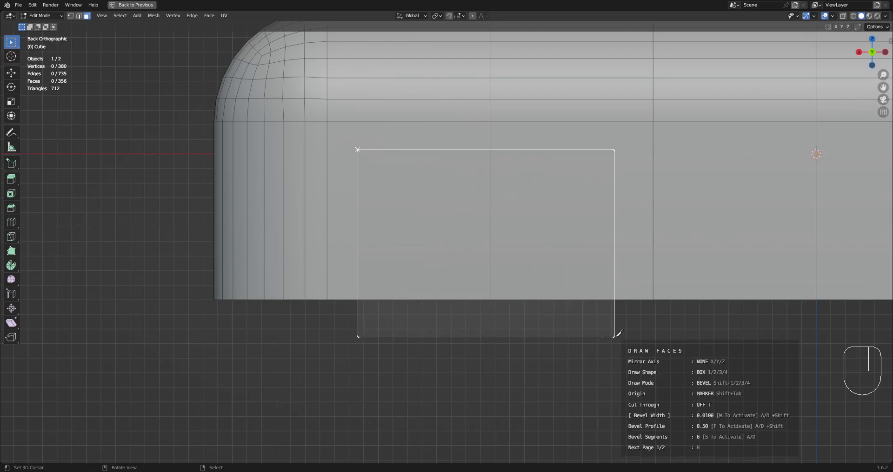
key(a)
key(a)
key(a)
key(a)
key(a)
key(a)
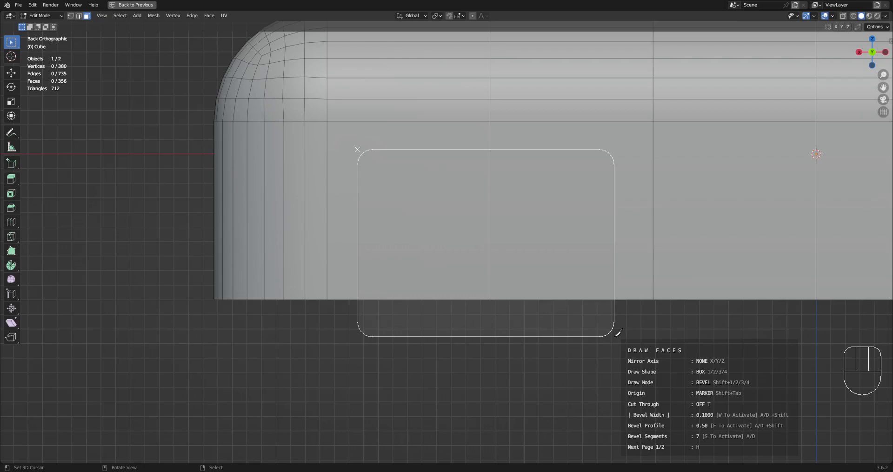
key(w)
drag(619, 333, 618, 370)
Step: Inset the two doorway faces about 0.055 m and shrink them inward about 0.045 m to form a recess
mouse_move(618, 371)
middle_down()
mouse_move(580, 289)
mouse_move(585, 275)
mouse_move(560, 272)
mouse_move(566, 285)
middle_up()
scroll(572, 298, up, 3)
scroll(572, 298, up, 4)
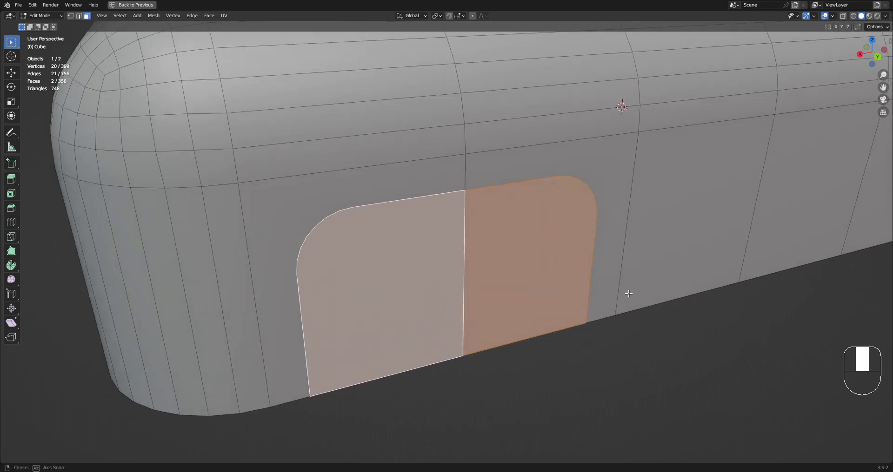
key(i)
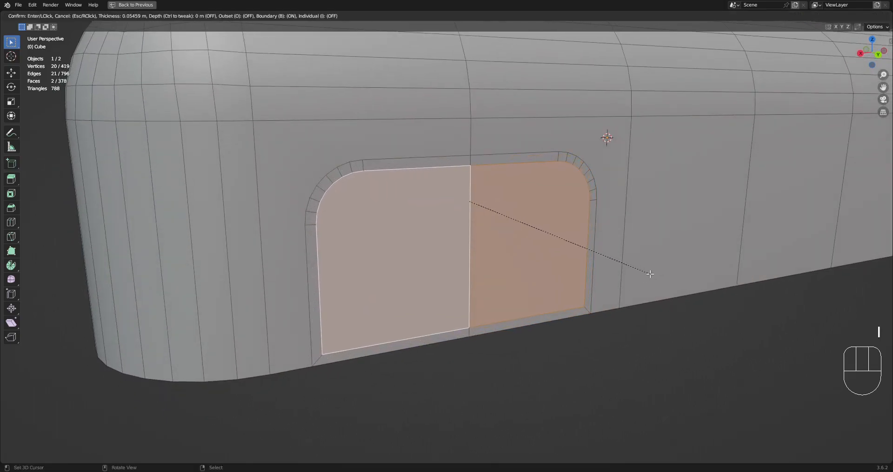
click(649, 274)
key(alt+s)
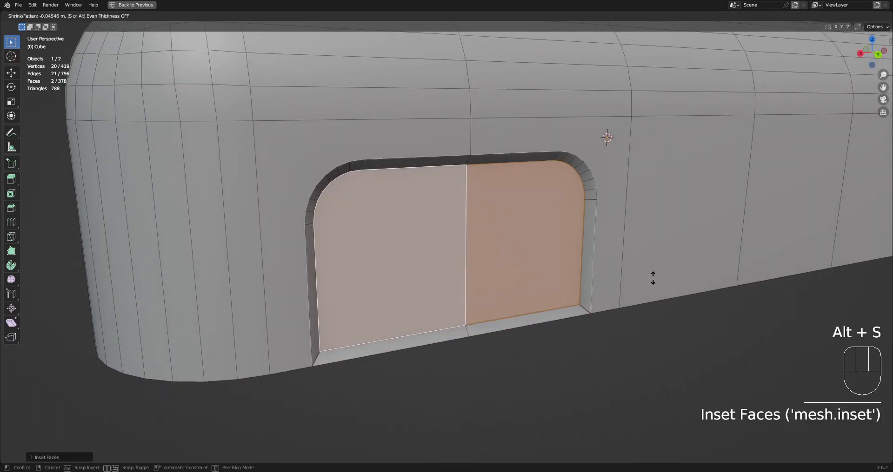
click(654, 278)
Step: Move the two bottom edges of the recessed door faces down along Z by about 0.038 m
scroll(653, 278, down, 5)
middle_drag(654, 278, 571, 252)
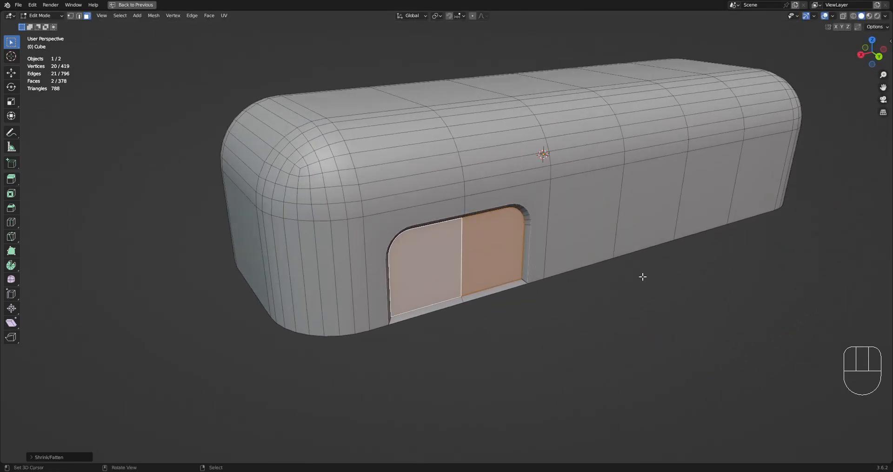
scroll(517, 317, up, 3)
scroll(530, 285, down, 3)
mouse_move(528, 279)
middle_down()
mouse_move(539, 279)
mouse_move(515, 290)
mouse_move(504, 279)
mouse_move(517, 272)
middle_up()
scroll(515, 291, up, 3)
key(2)
right_click(483, 289)
shift+right_click(404, 295)
mouse_move(517, 272)
middle_down()
mouse_move(542, 260)
mouse_move(522, 259)
mouse_move(526, 270)
middle_up()
scroll(525, 270, up, 2)
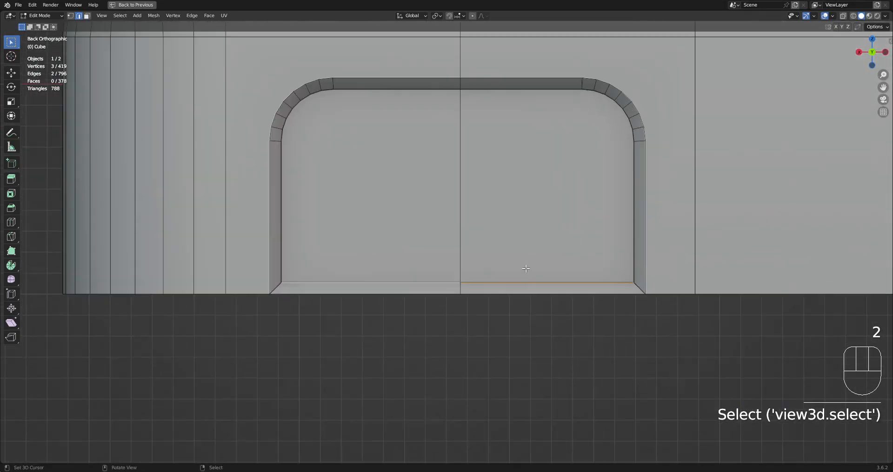
key(g)
key(z)
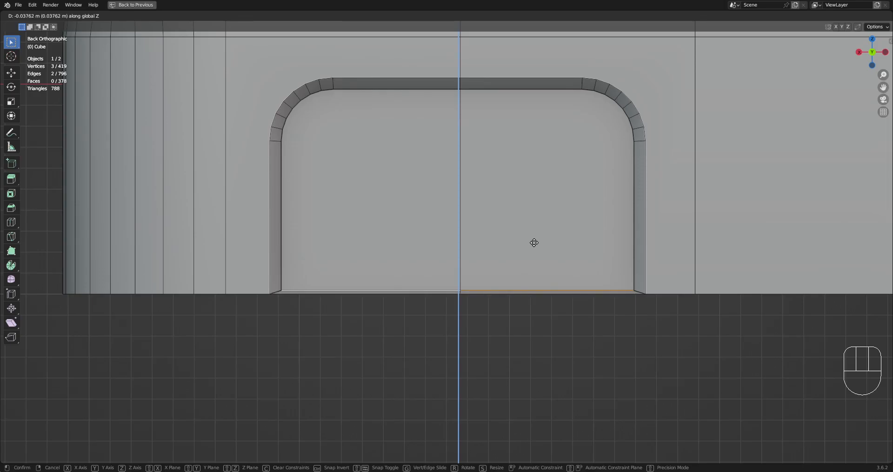
click(533, 243)
Step: Examine the edges along the bottom of the doorway recess and clear the selection
middle_drag(534, 242, 511, 349)
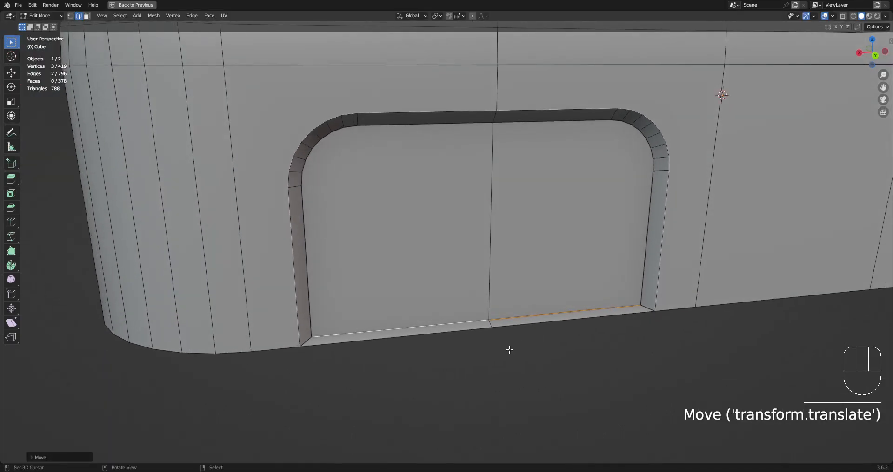
right_click(473, 332)
shift+right_click(547, 324)
scroll(543, 283, up, 1)
shift+middle_drag(548, 324, 516, 265)
right_click(481, 289)
key(alt+a)
right_click(448, 238)
right_click(441, 238)
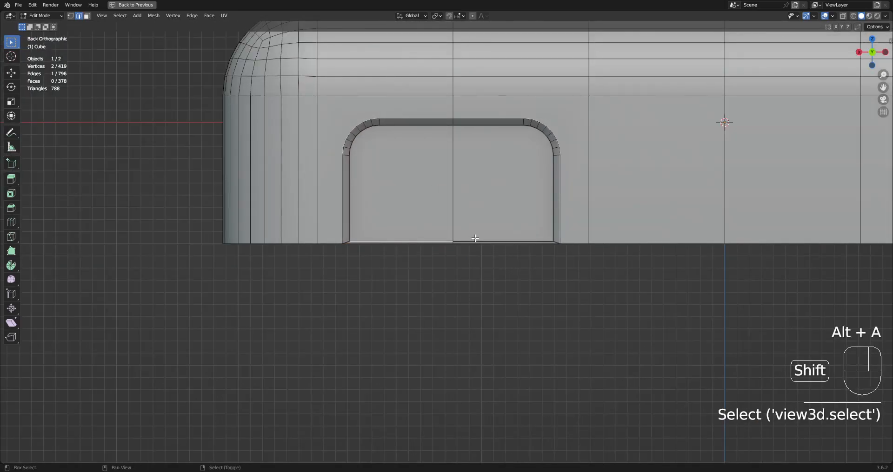
key(alt+a)
Step: Examine the narrow floor faces of the doorway recess, and check the recess's appearance in Object Mode
scroll(476, 238, down, 2)
scroll(476, 238, up, 6)
key(3)
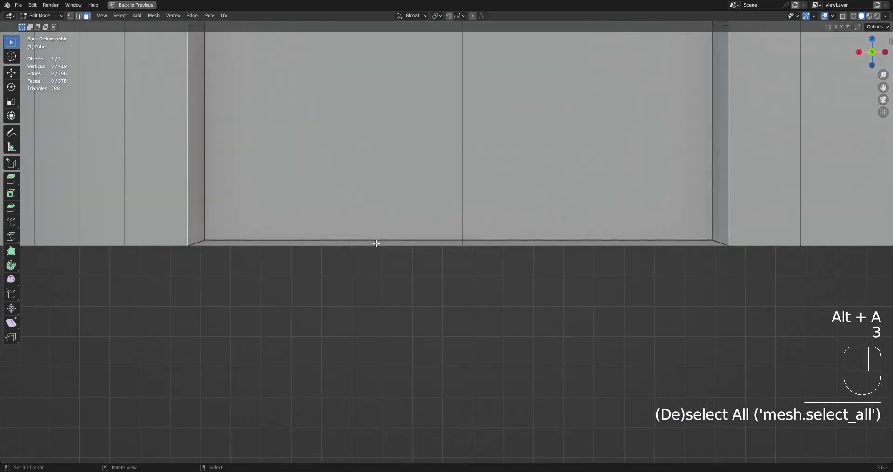
right_click(376, 243)
shift+click(487, 244)
scroll(487, 243, down, 5)
middle_drag(487, 244, 490, 247)
key(alt+a)
scroll(313, 245, up, 4)
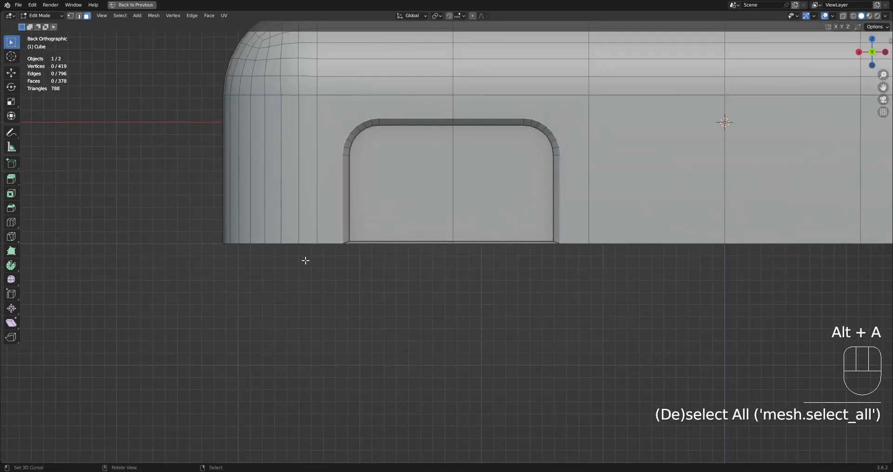
scroll(349, 243, up, 3)
right_click(432, 243)
shift+right_click(497, 243)
shift+right_click(498, 244)
shift+right_click(497, 243)
right_click(511, 243)
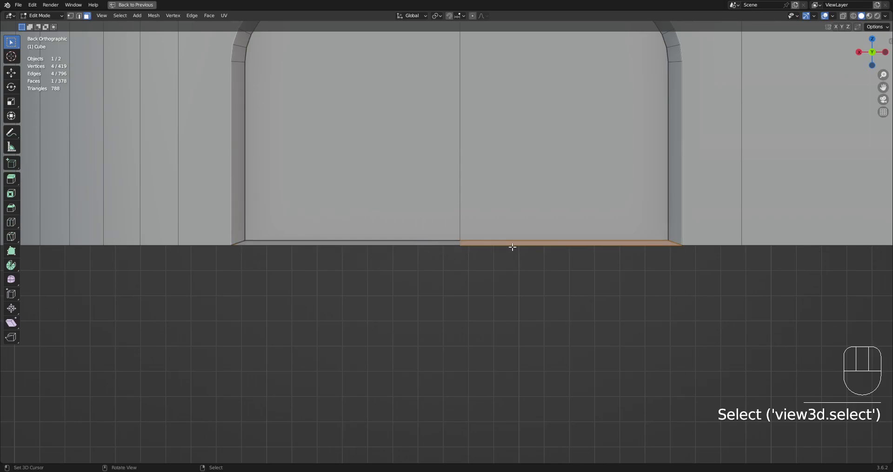
shift+right_click(450, 242)
scroll(446, 243, down, 8)
key(alt+a)
mouse_move(509, 236)
middle_down()
mouse_move(530, 247)
mouse_move(531, 275)
mouse_move(520, 249)
mouse_move(497, 229)
middle_up()
key(Tab)
scroll(530, 247, down, 3)
scroll(521, 248, up, 6)
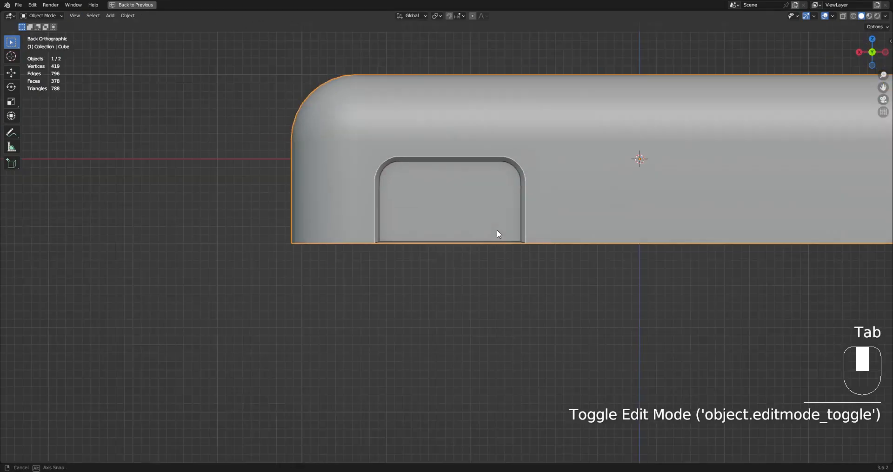
Step: Select the vertical edge that splits the recessed door panel in two, using edge selection in Edit Mode
key(Tab)
scroll(474, 213, up, 3)
key(2)
right_click(457, 175)
shift+middle_drag(493, 159, 496, 209)
Step: Try a Bevel-type Panel Cut along the door's vertical centre edge and view it in Object Mode
key(w)
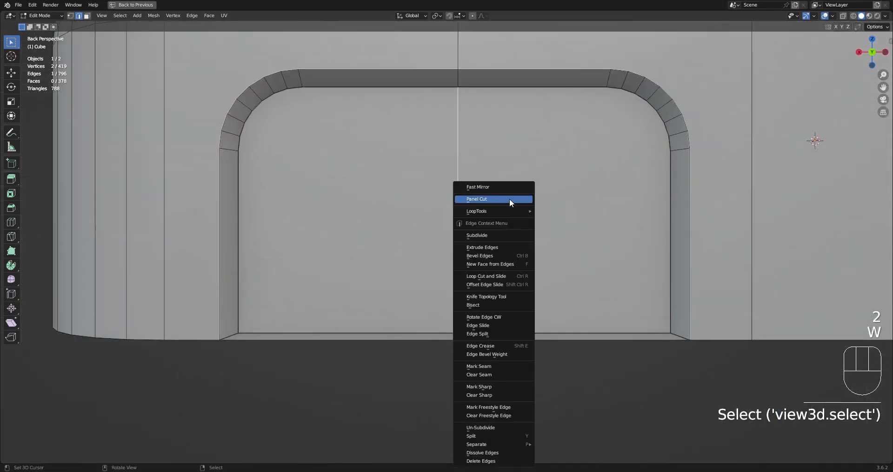
click(520, 200)
click(629, 225)
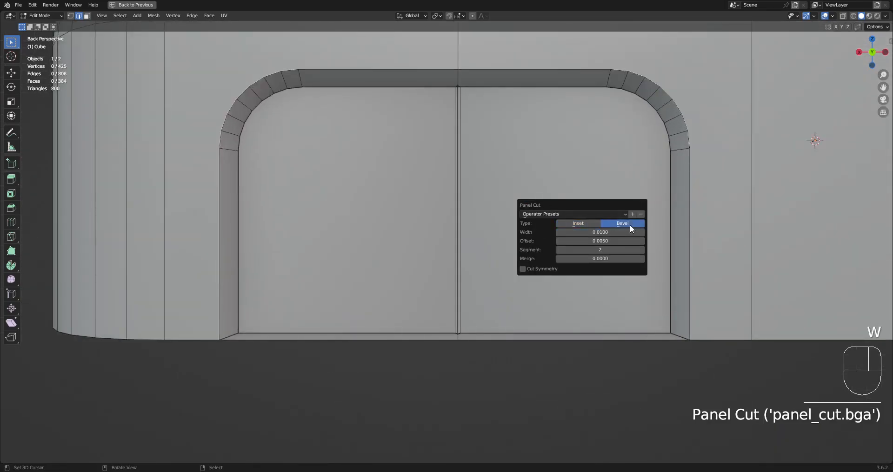
key(Tab)
scroll(510, 196, down, 5)
mouse_move(506, 194)
middle_down()
mouse_move(534, 222)
mouse_move(511, 191)
middle_up()
key(Tab)
scroll(511, 191, up, 5)
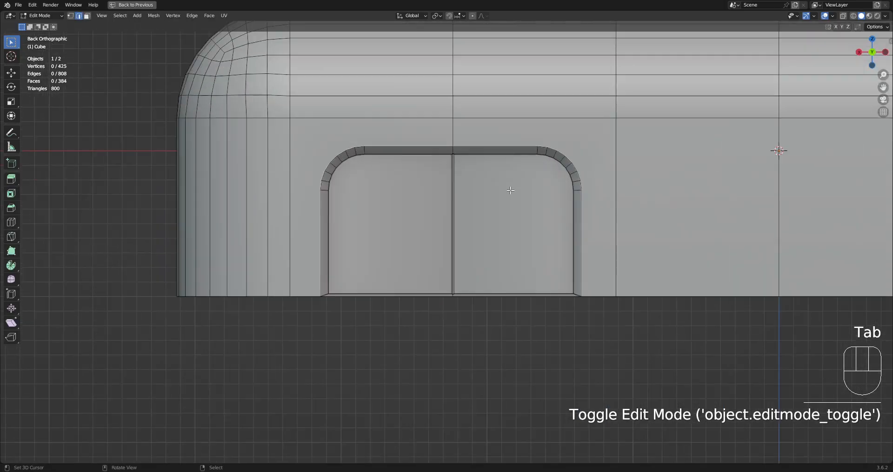
Step: Undo the panel cut on the door, going back to the selected centre edge
scroll(511, 190, up, 3)
key(ctrl+z)
key(ctrl+z)
key(ctrl+z)
Step: Apply a Bevel-type Panel Cut along the door's vertical centre edge, hiding the overlays to judge the seam
key(w)
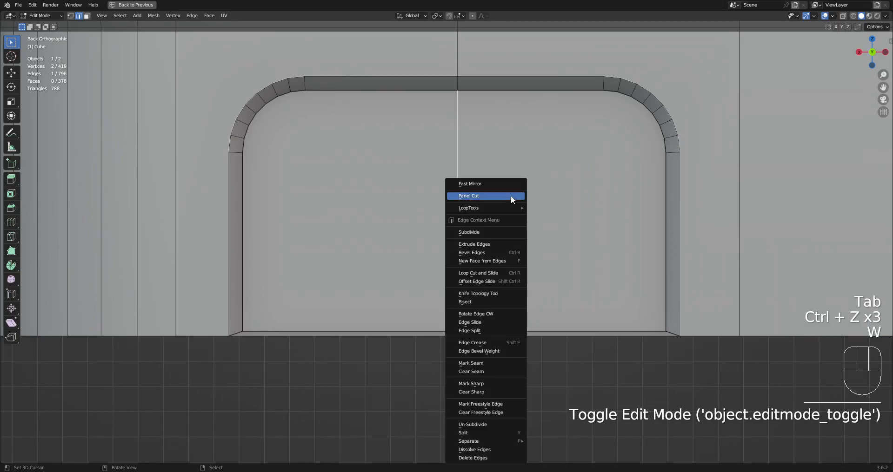
click(510, 196)
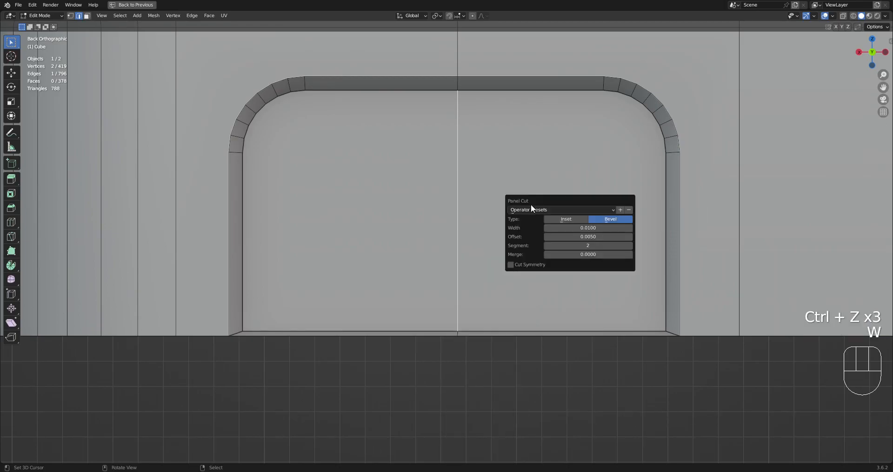
click(601, 220)
key(shift+alt+z)
key(F9)
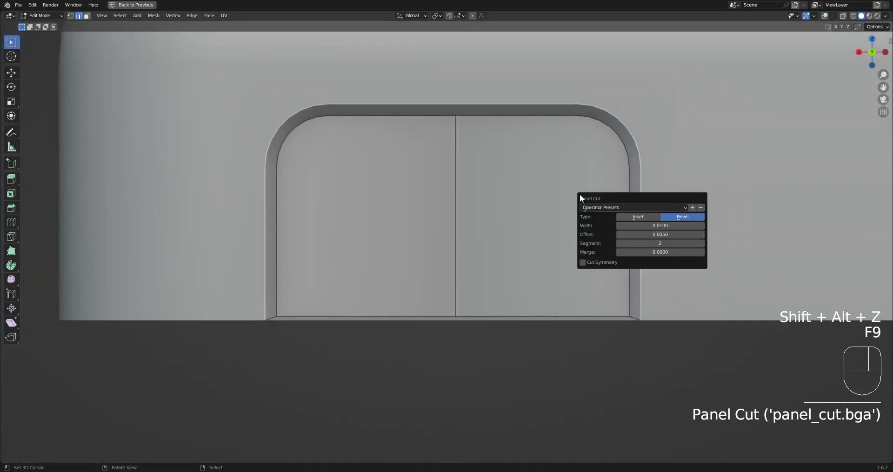
Step: Widen and deepen the door seam, setting the panel cut's width to about 0.0145 and its offset to 0.0090
shift+drag(653, 225, 465, 232)
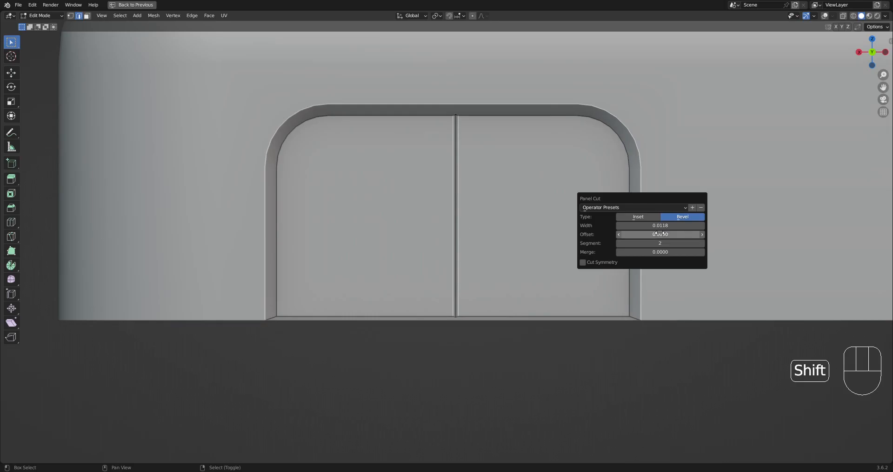
shift+drag(659, 227, 451, 230)
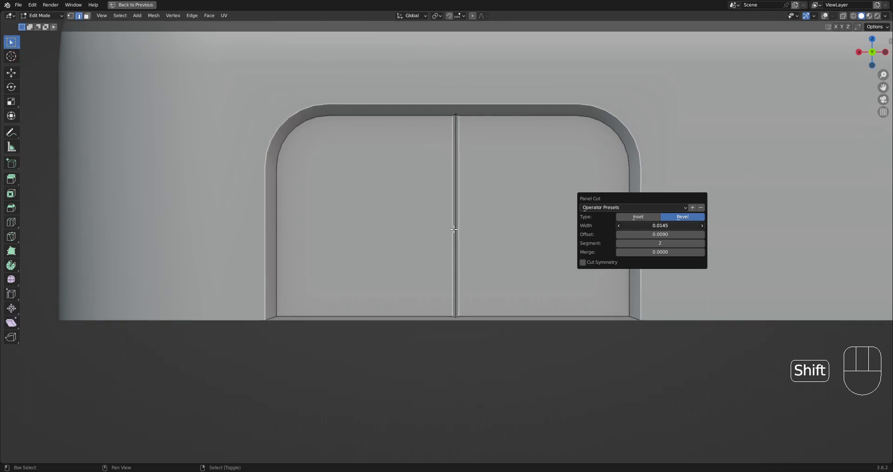
shift+drag(454, 229, 452, 229)
Step: Examine the door seam in Object Mode, and check the door's vertices and the whole block with overlays shown
scroll(437, 147, down, 8)
mouse_move(552, 170)
middle_down()
mouse_move(561, 196)
mouse_move(552, 183)
middle_up()
key(Tab)
scroll(552, 185, up, 6)
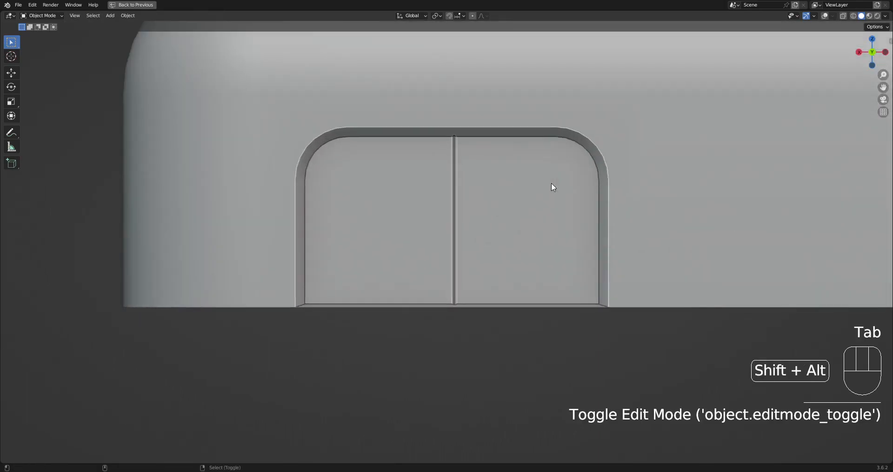
key(shift+alt+z)
key(Tab)
key(1)
key(alt+a)
scroll(544, 174, down, 5)
scroll(545, 175, down, 2)
scroll(509, 200, up, 7)
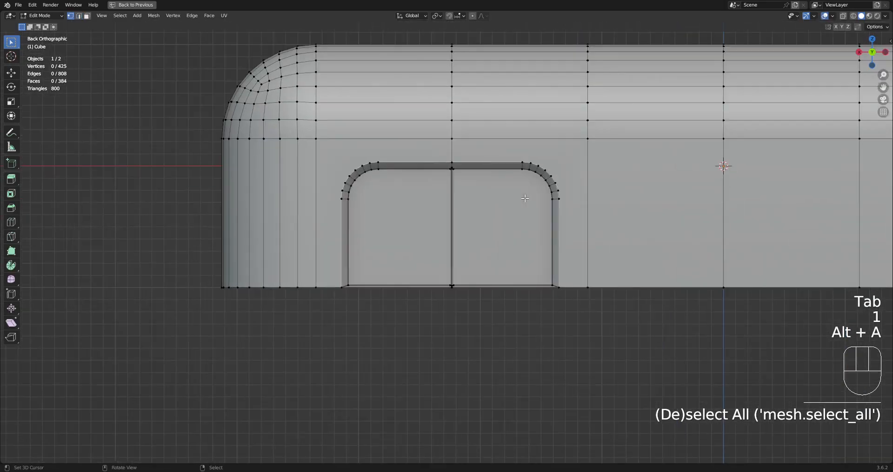
scroll(509, 200, down, 6)
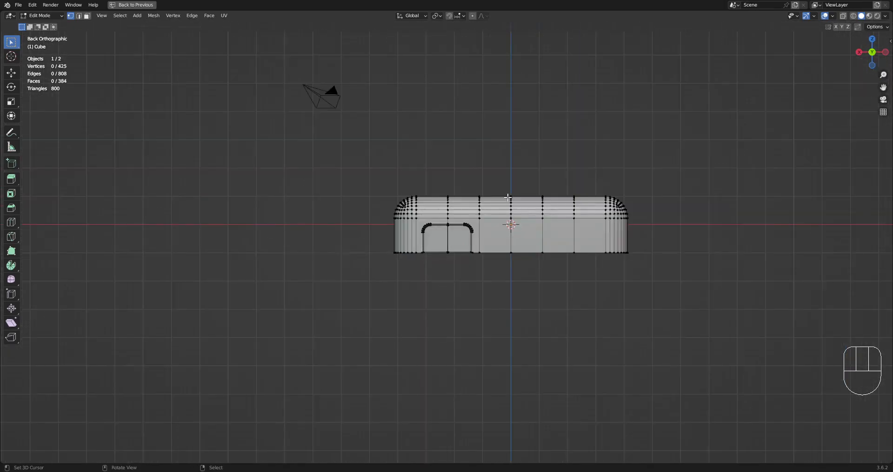
key(Tab)
middle_drag(509, 200, 510, 201)
mouse_move(541, 227)
middle_down()
mouse_move(513, 208)
mouse_move(539, 231)
middle_up()
scroll(512, 208, up, 8)
Step: Select the left door panel's face and add an Intersect Object on it with the Cube shape
key(Tab)
scroll(540, 232, up, 2)
key(3)
click(423, 183)
key(shift+ctrl+x)
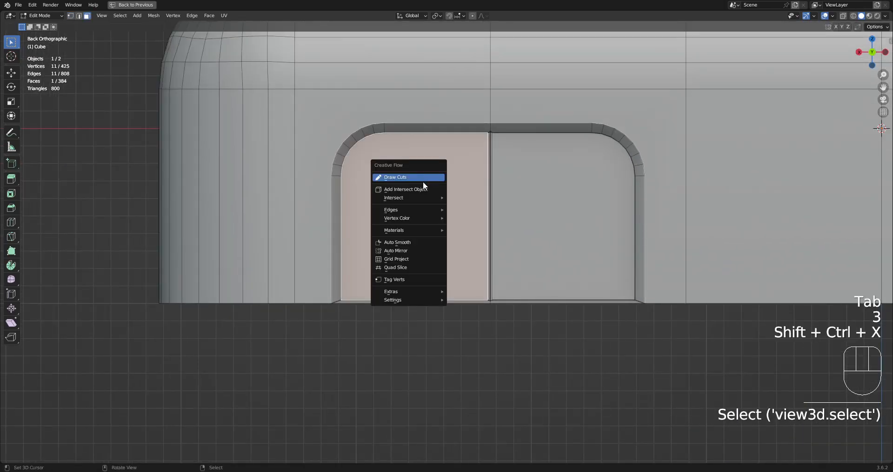
click(423, 188)
click(526, 203)
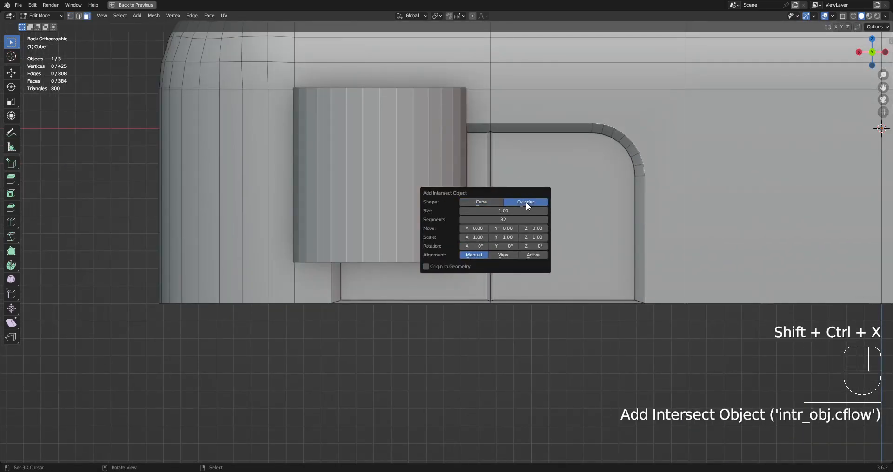
click(495, 202)
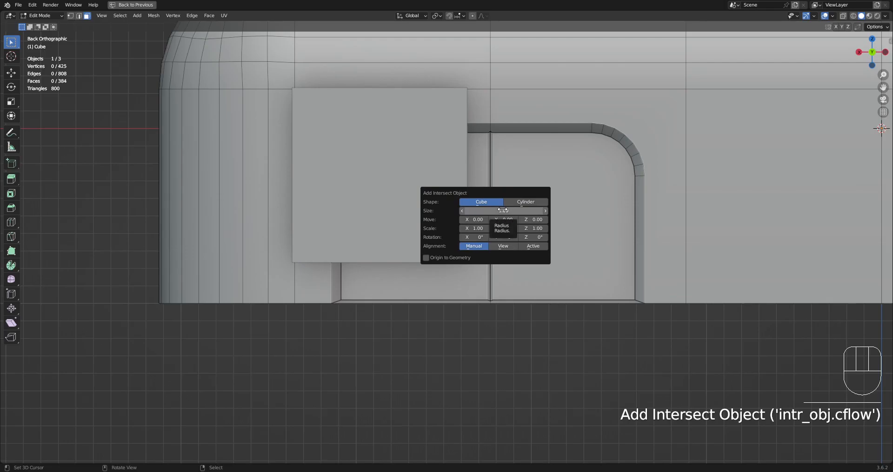
Step: Scale the cutter cube's whole mesh down to a small square and centre it on the upper half of the left door
key(Tab)
key(Tab)
key(a)
key(s)
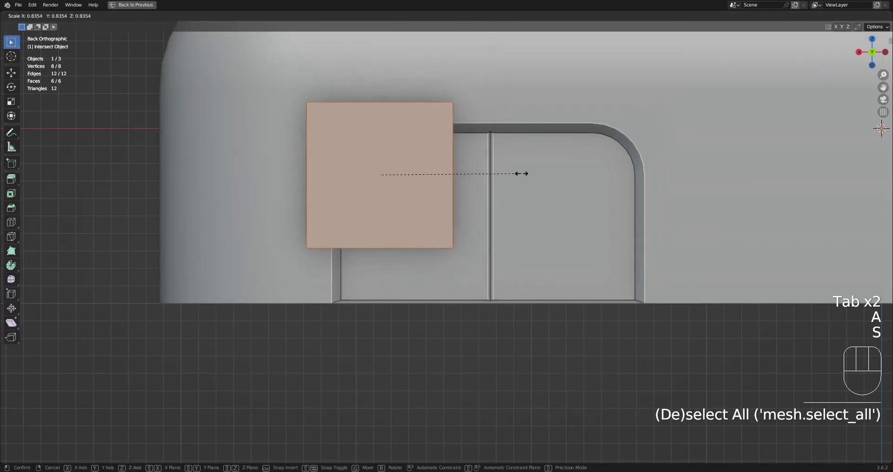
click(438, 173)
key(g)
key(x)
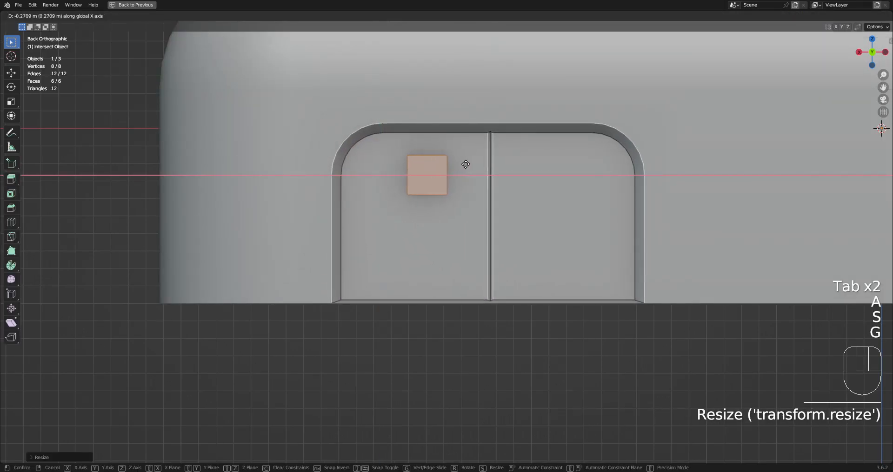
click(455, 165)
key(g)
key(z)
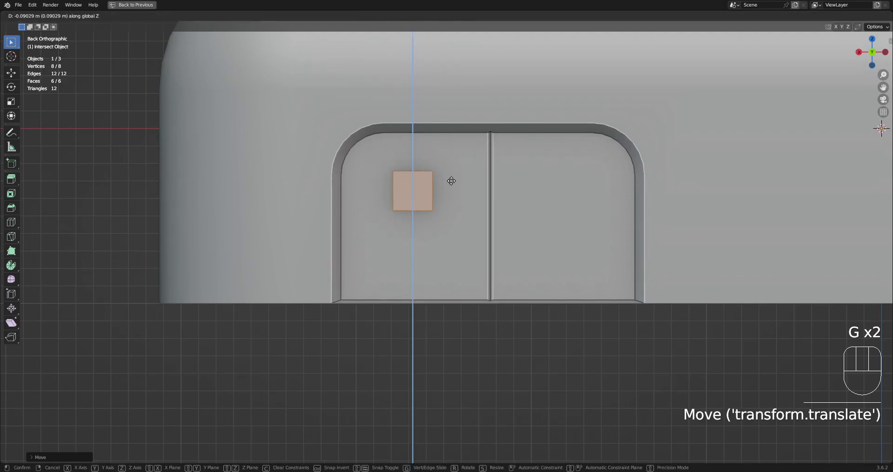
Step: Stretch the cutter along X into a wide window shape, reposition it on the left door, and adjust its height along Z
key(s)
key(x)
click(503, 169)
key(g)
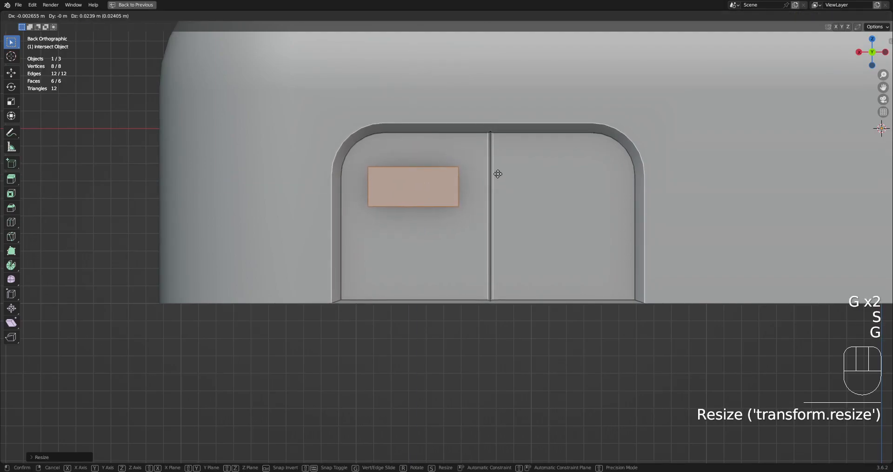
click(499, 172)
key(s)
key(z)
click(505, 177)
Step: Bevel the cutter's four depth-wise corner edges with a width of about 0.045 m and 6 segments
middle_drag(505, 176, 465, 182)
key(alt+a)
ctrl+alt+shift+right_click(398, 156)
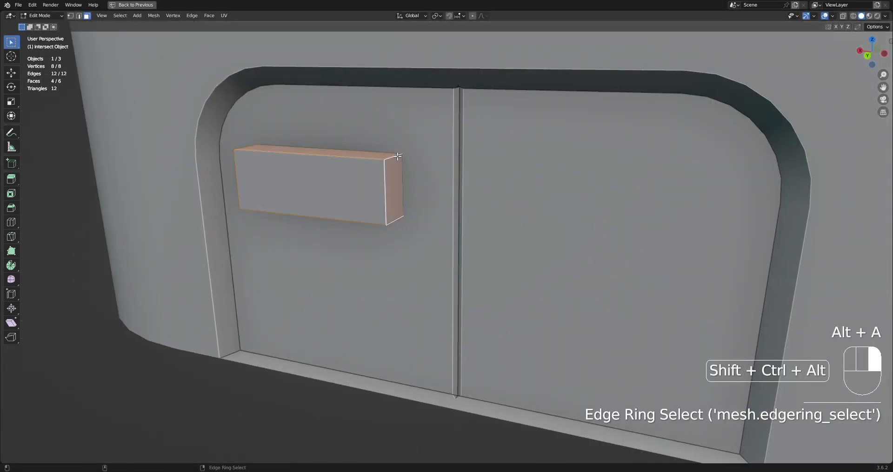
key(2)
key(alt+a)
ctrl+alt+shift+right_click(398, 157)
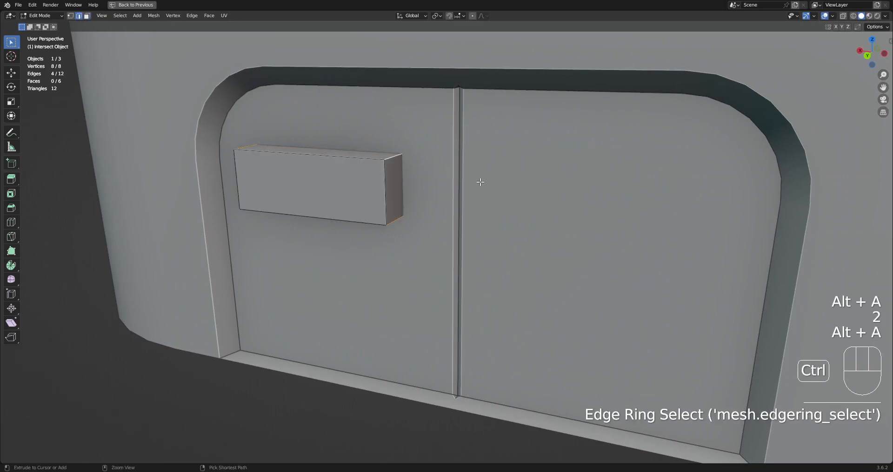
key(ctrl+b)
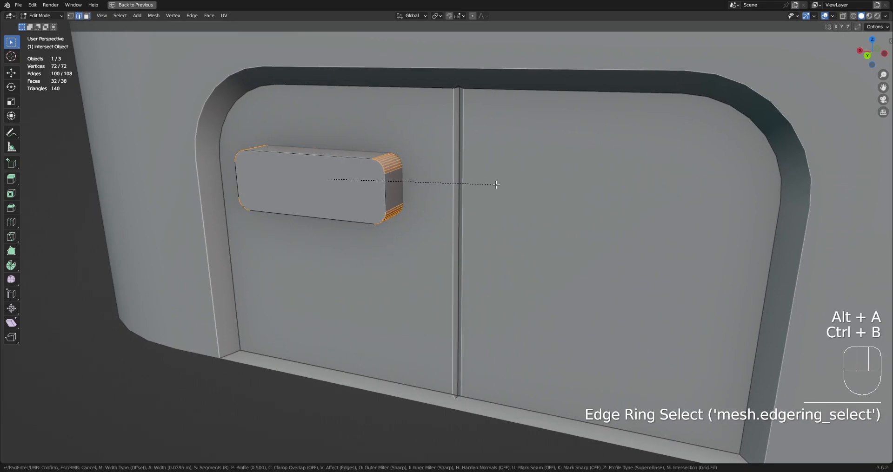
right_click(465, 176)
key(ctrl+b)
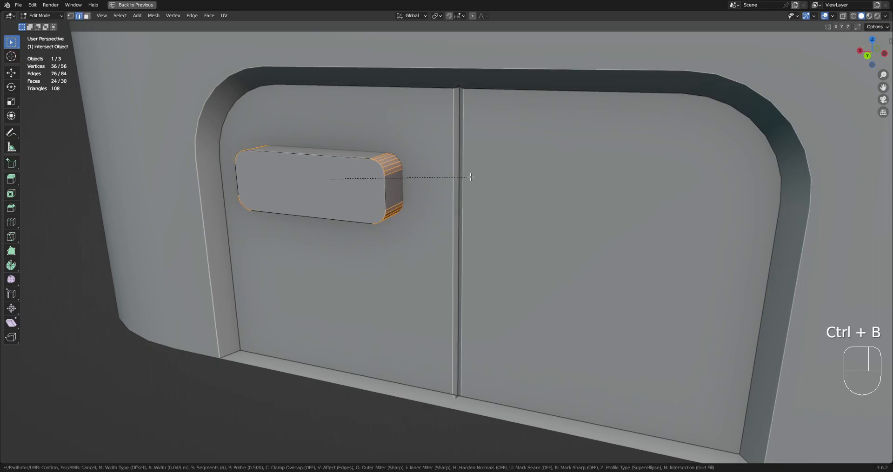
click(471, 177)
Step: Select the whole rounded cutter, adjust its position, and duplicate it along the X axis onto the right door
scroll(470, 177, down, 5)
alt+middle_drag(471, 177, 484, 197)
key(a)
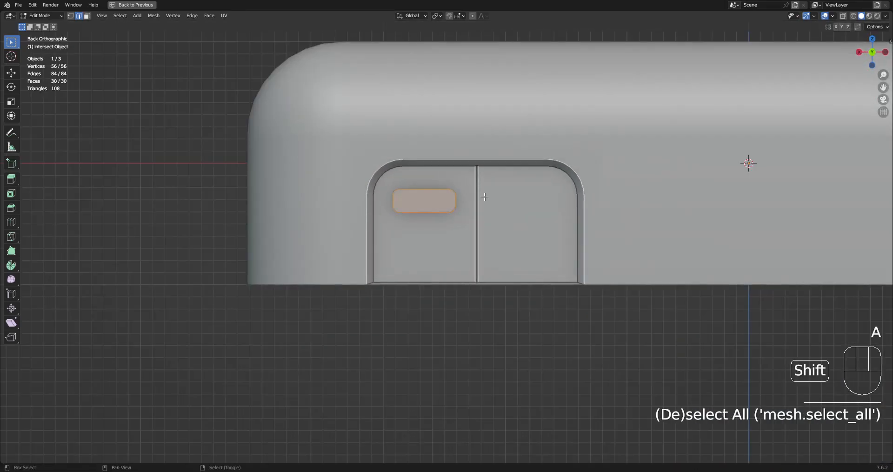
scroll(485, 197, up, 3)
key(shift+d)
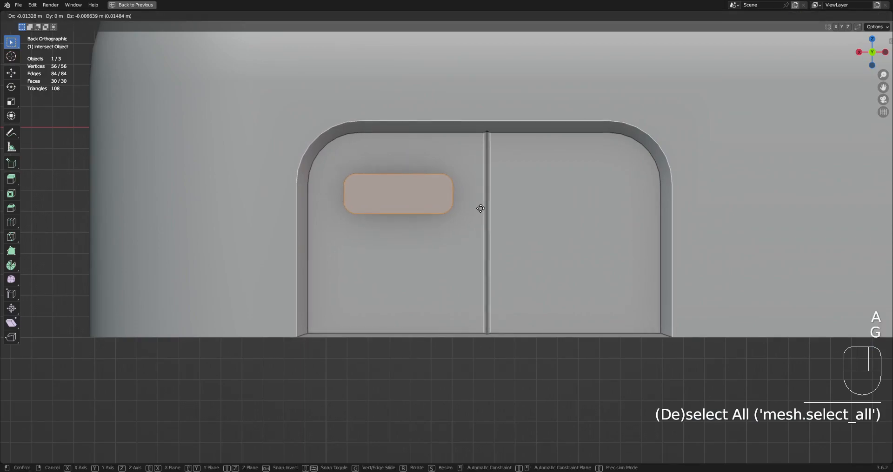
key(g)
key(x)
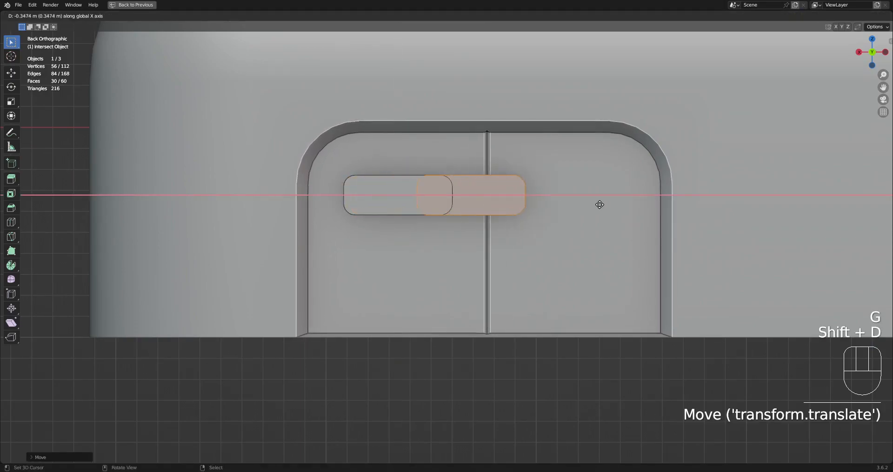
click(699, 200)
Step: Return to Object Mode and save the file as dwellings01.blend
key(Tab)
scroll(564, 200, down, 5)
scroll(561, 194, up, 2)
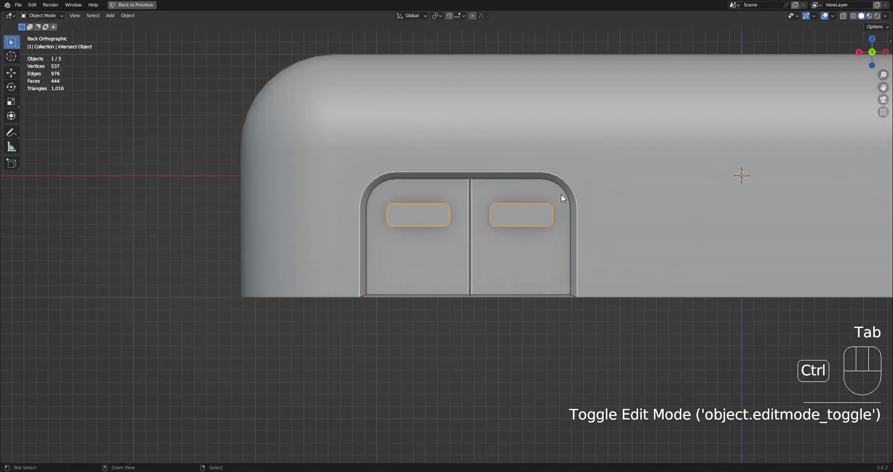
key(ctrl+s)
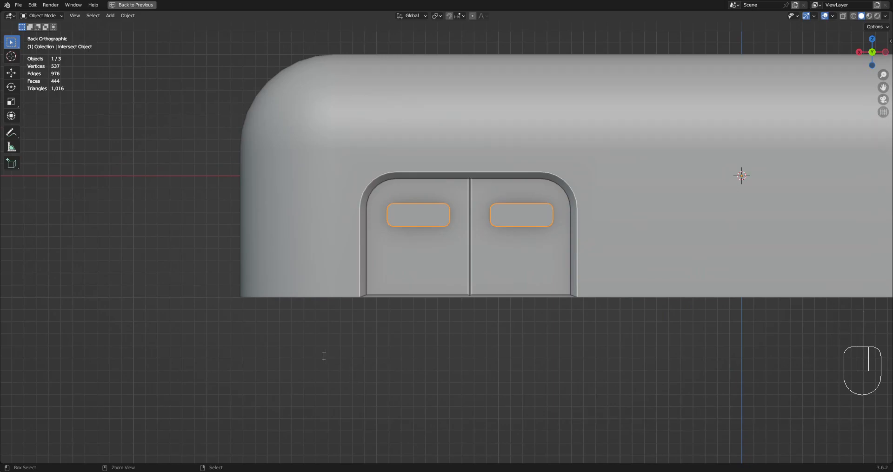
key(ctrl+s)
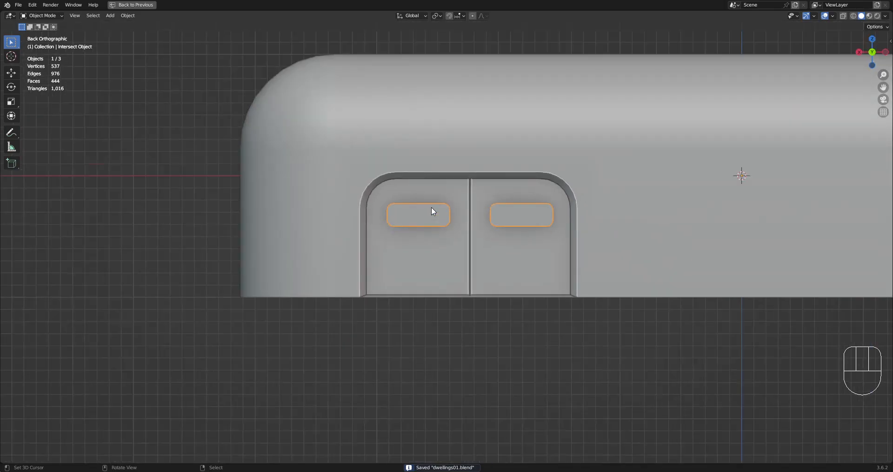
middle_drag(431, 208, 470, 172)
right_click(469, 172)
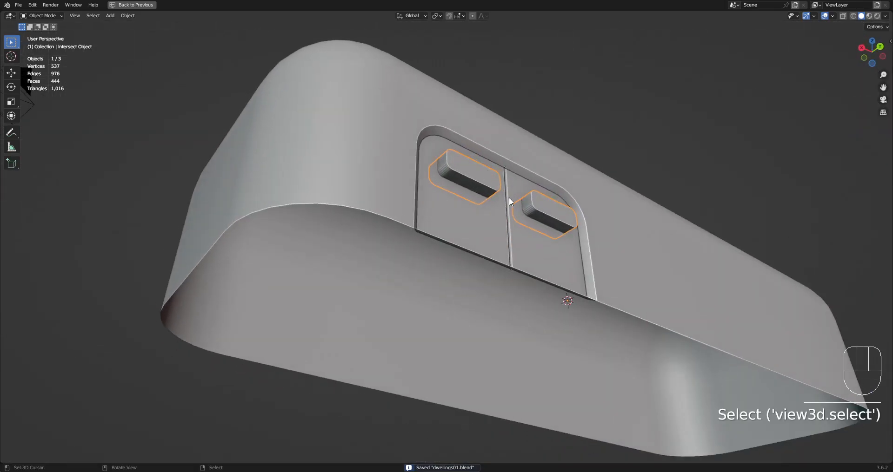
key(shift)
shift+right_click(520, 251)
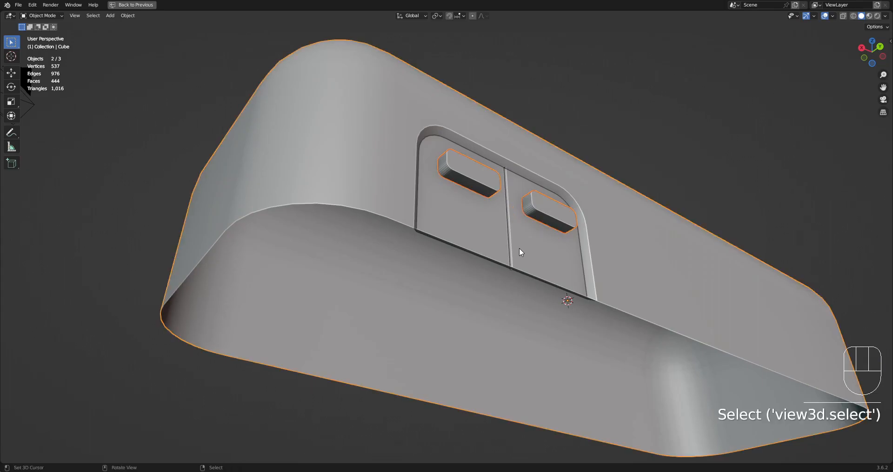
key(Tab)
middle_drag(537, 132, 537, 181)
key(alt+a)
scroll(537, 182, up, 3)
key(ctrl+shift+x)
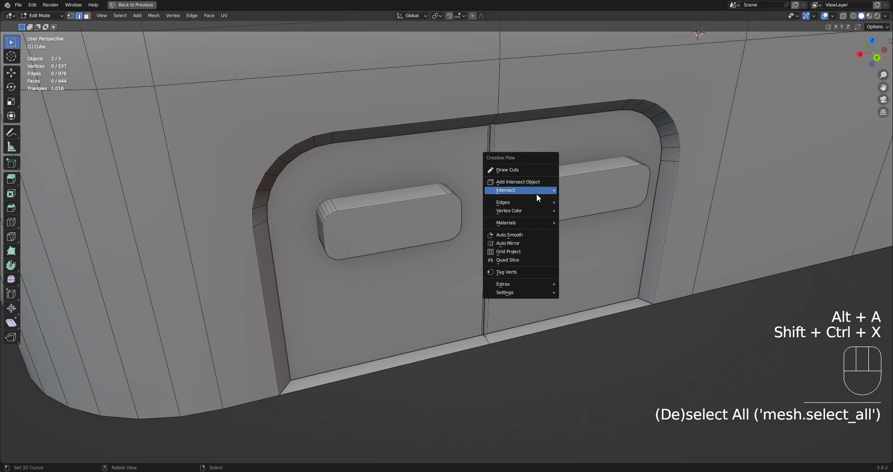
mouse_move(537, 193)
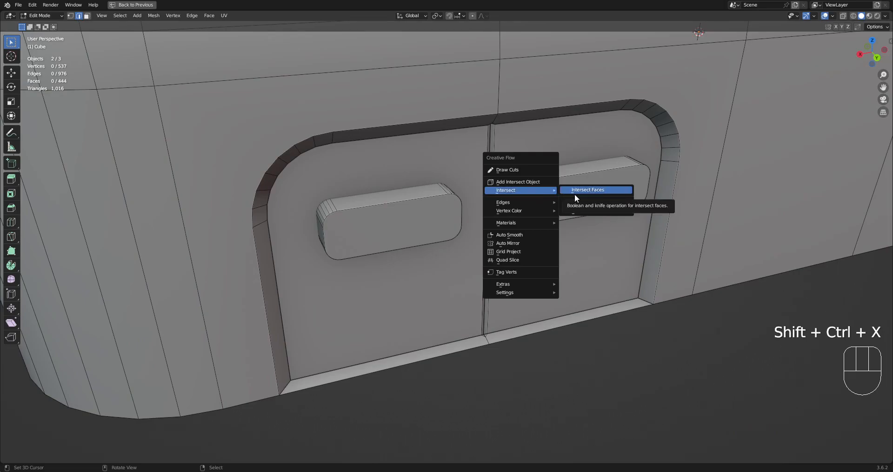
scroll(392, 206, down, 5)
key(Tab)
Step: Select the window cutters together with the block, and enter Edit Mode with the block as the active object
click(484, 163)
scroll(484, 167, up, 1)
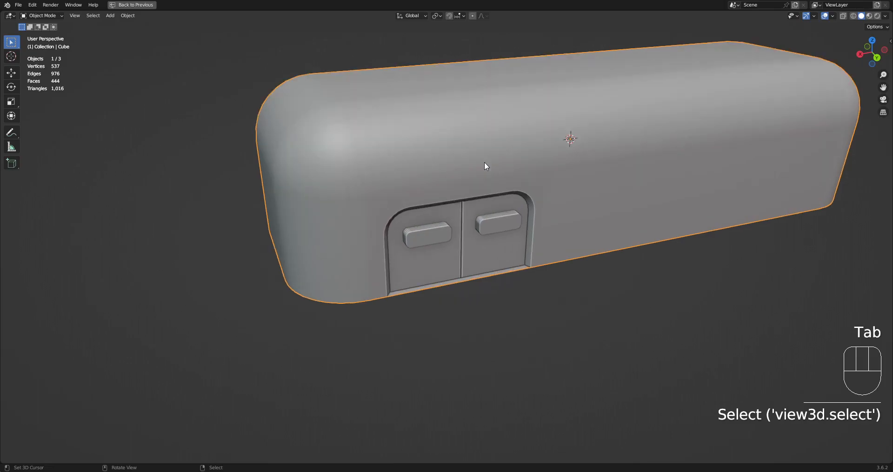
shift+right_click(492, 222)
middle_drag(526, 226, 508, 172)
key(Tab)
scroll(507, 172, up, 4)
Step: Cut both window openings into the doors with Intersect Faces, using the Cut operation, Fast solver and Remove Intersect Objects
key(shift+ctrl+x)
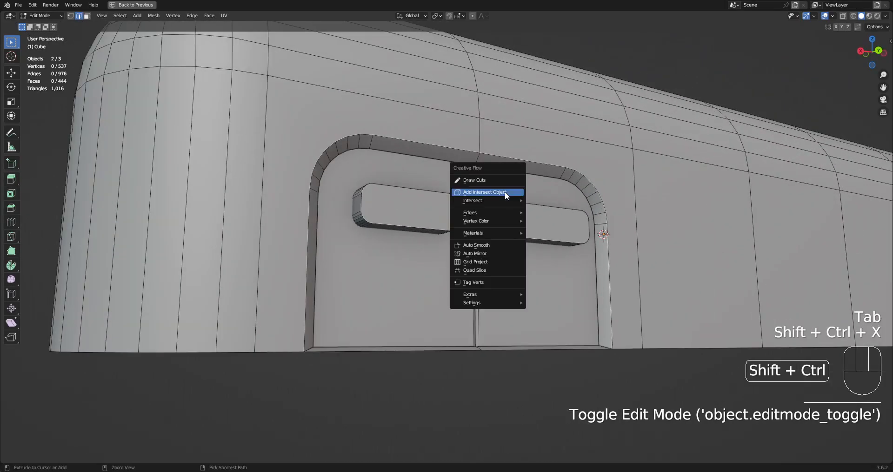
mouse_move(504, 200)
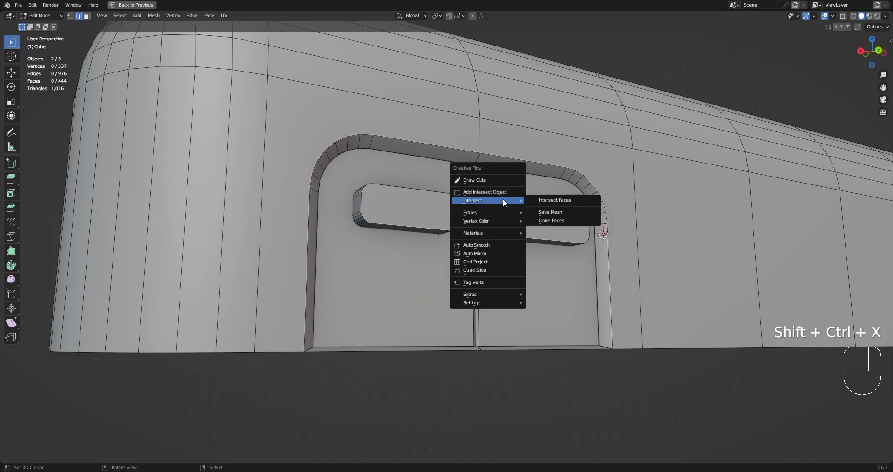
click(544, 203)
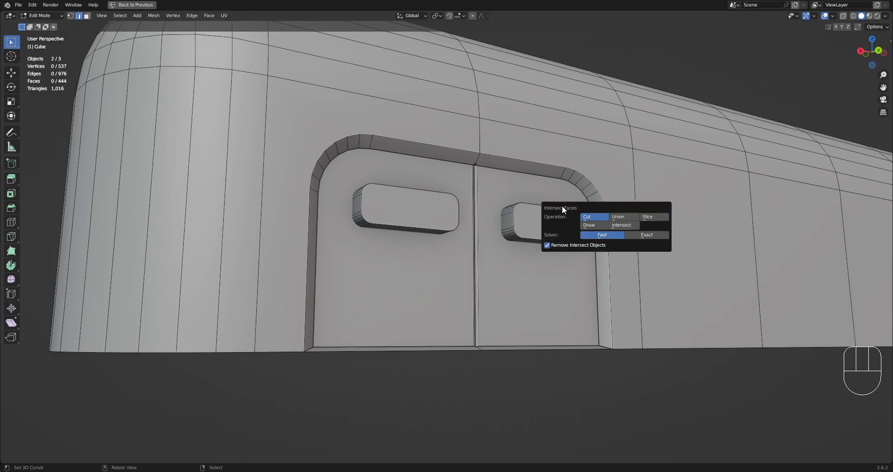
click(605, 219)
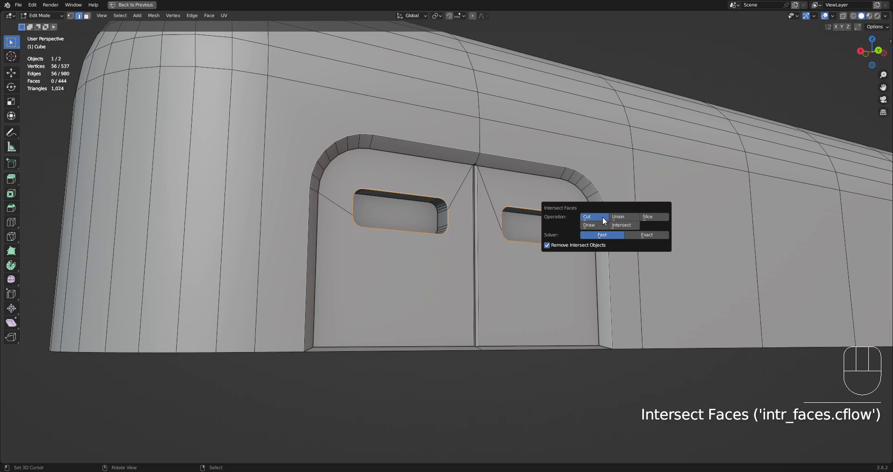
click(602, 224)
click(601, 216)
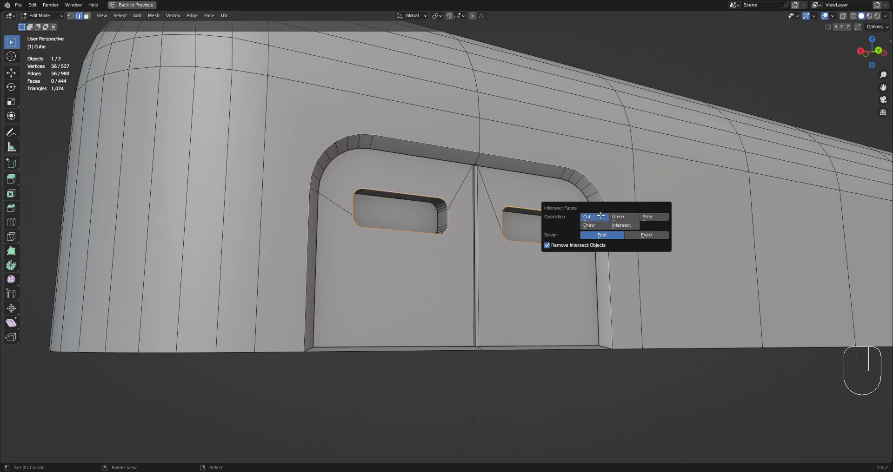
Step: Try the Union, Slice and Intersect operations, and settle on Draw to imprint the window outlines on both doors
click(618, 217)
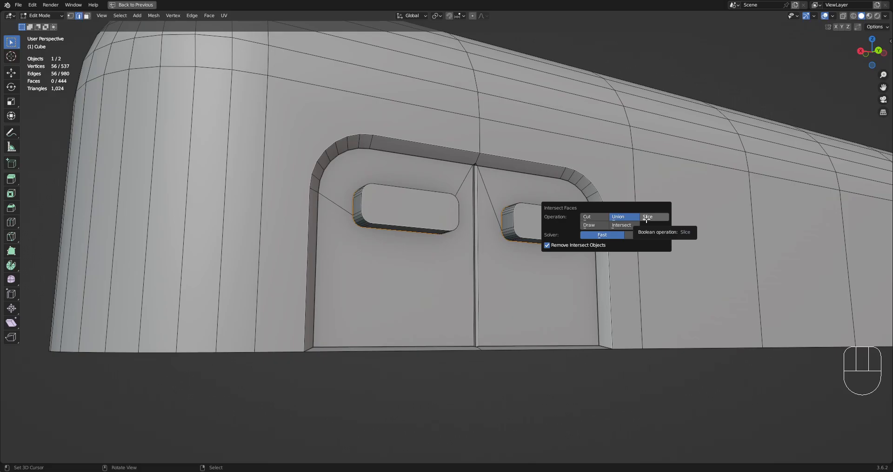
click(647, 218)
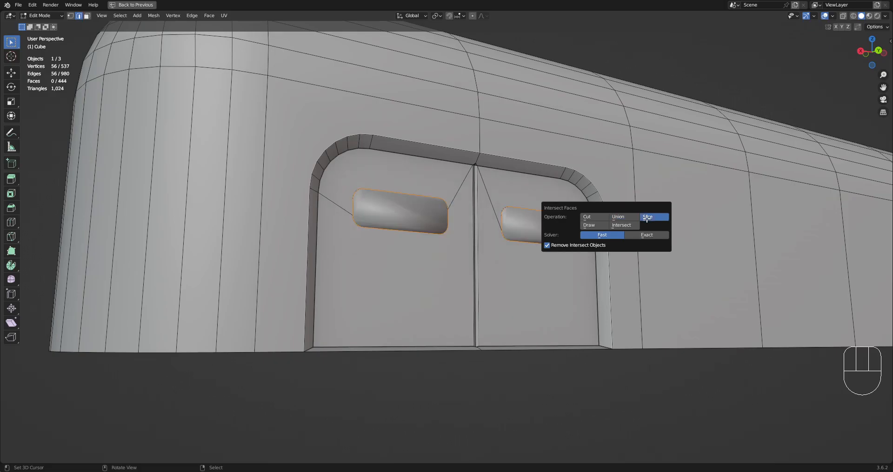
click(624, 224)
click(591, 225)
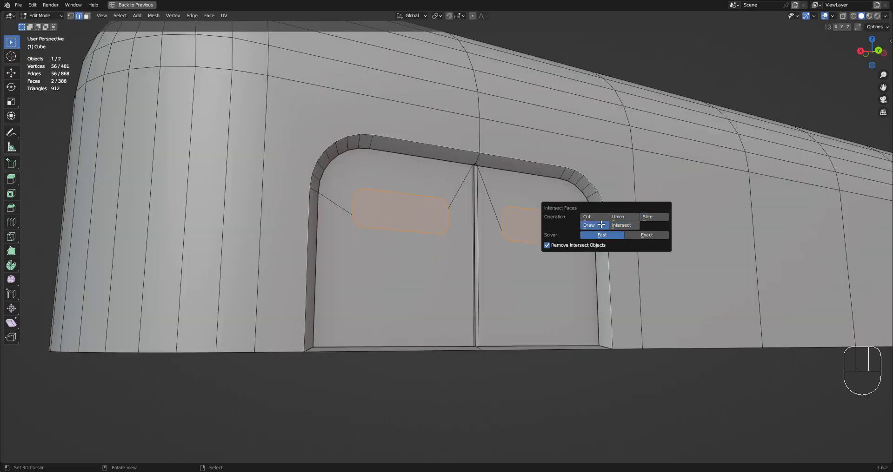
Step: Inset both door window faces by about 0.02 m, recess them with Shrink/Fatten, and return to Object Mode
scroll(606, 233, down, 3)
mouse_move(606, 233)
middle_down()
mouse_move(628, 260)
mouse_move(621, 245)
mouse_move(605, 249)
middle_up()
scroll(605, 250, up, 3)
key(i)
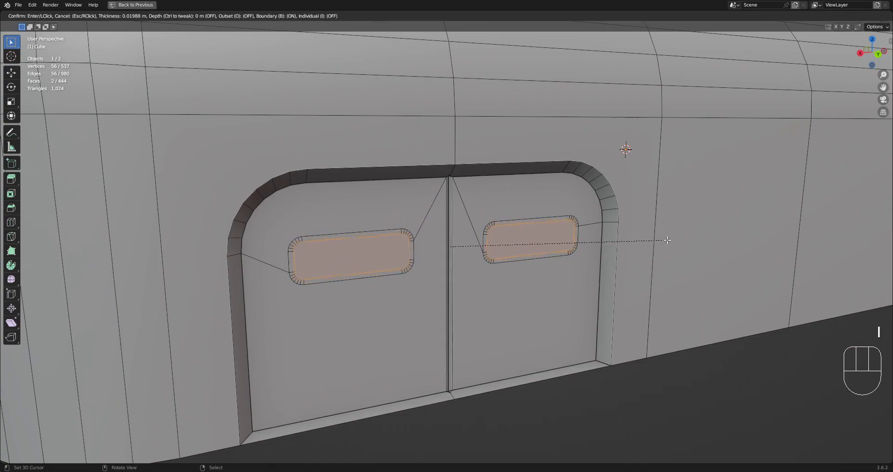
click(666, 240)
key(alt+s)
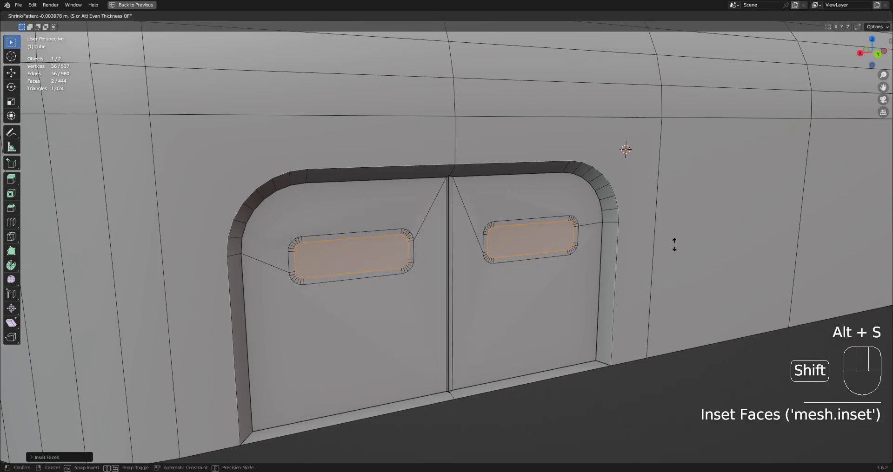
click(696, 261)
key(Tab)
Step: In back view, select the block's lower wall face between the doorway and the centre line in face mode
scroll(554, 185, down, 5)
middle_drag(555, 185, 530, 185)
scroll(468, 235, up, 6)
scroll(468, 235, down, 4)
middle_drag(463, 234, 515, 239)
scroll(495, 255, down, 3)
key(Tab)
key(alt+a)
key(3)
scroll(502, 236, up, 4)
scroll(493, 234, down, 2)
click(490, 233)
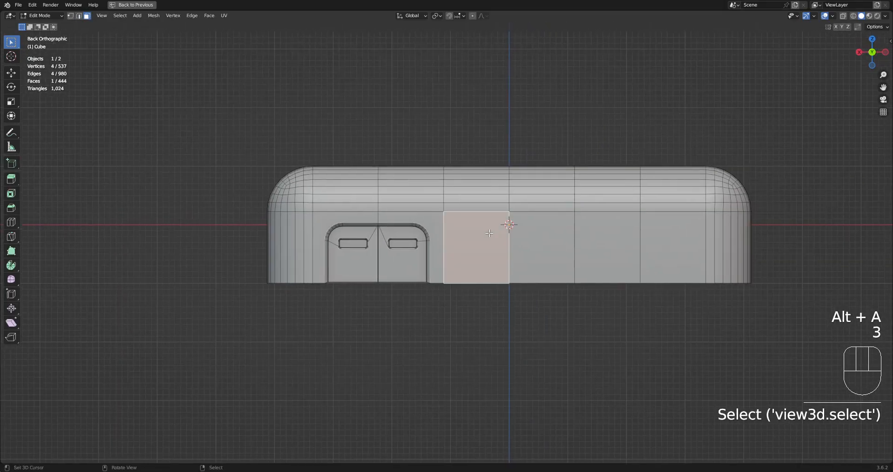
mouse_move(489, 233)
middle_down()
mouse_move(521, 259)
mouse_move(493, 243)
mouse_move(498, 229)
middle_up()
scroll(501, 227, up, 3)
key(ctrl+shift+x)
mouse_move(502, 228)
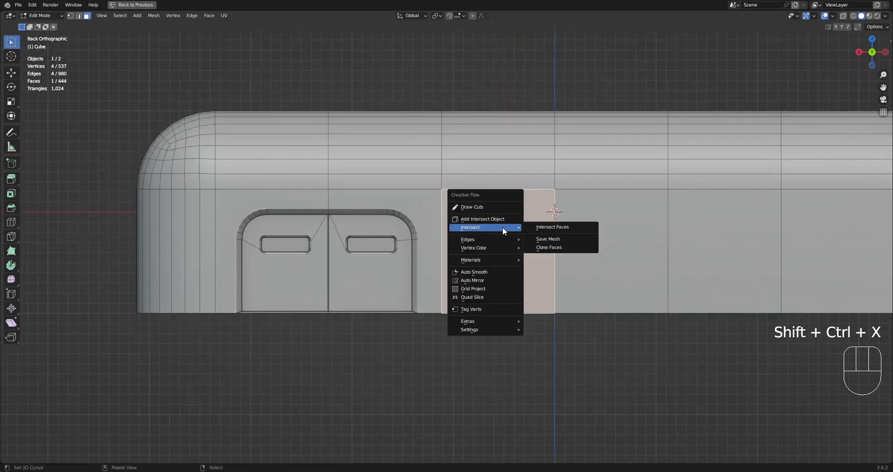
click(534, 228)
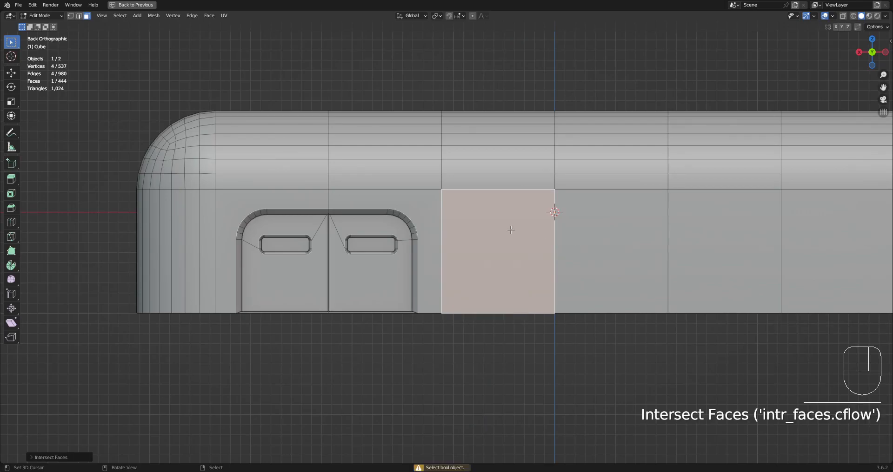
Step: Add a Cylinder intersect object with 32 segments on the selected wall face, with View alignment
key(ctrl+shift+x)
click(500, 218)
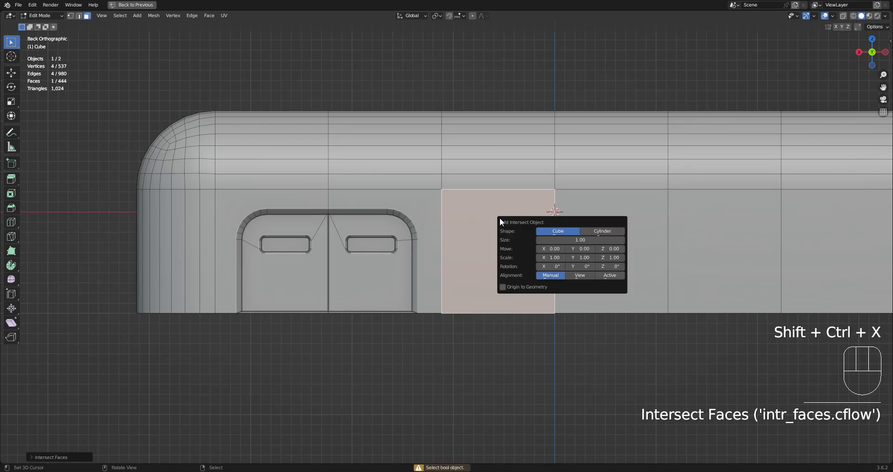
click(609, 231)
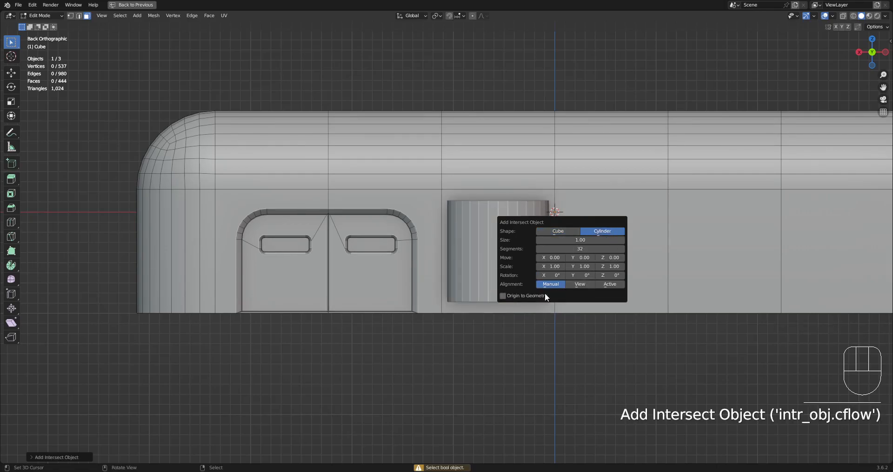
click(573, 284)
key(Tab)
key(Tab)
key(a)
key(Tab)
click(587, 254)
key(Tab)
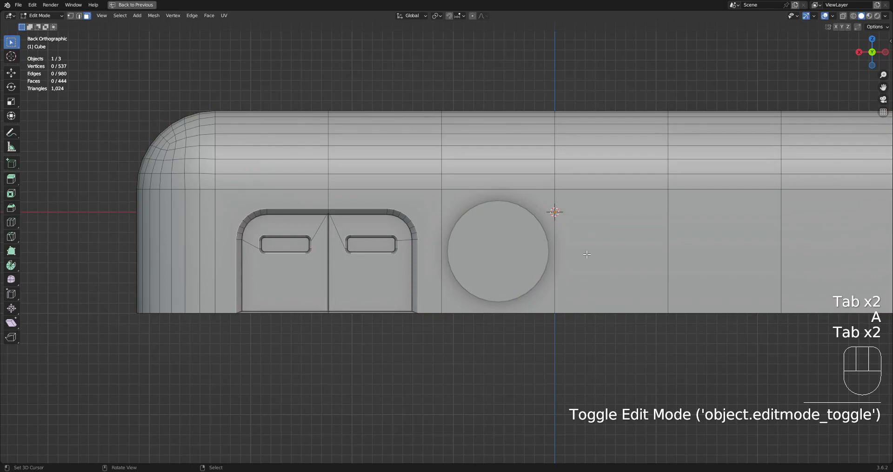
Step: Select the cylinder in Object Mode and store its faces as the intersect shape with Save Mesh in Edit Mode
click(534, 273)
key(Tab)
click(534, 272)
key(shift+ctrl+x)
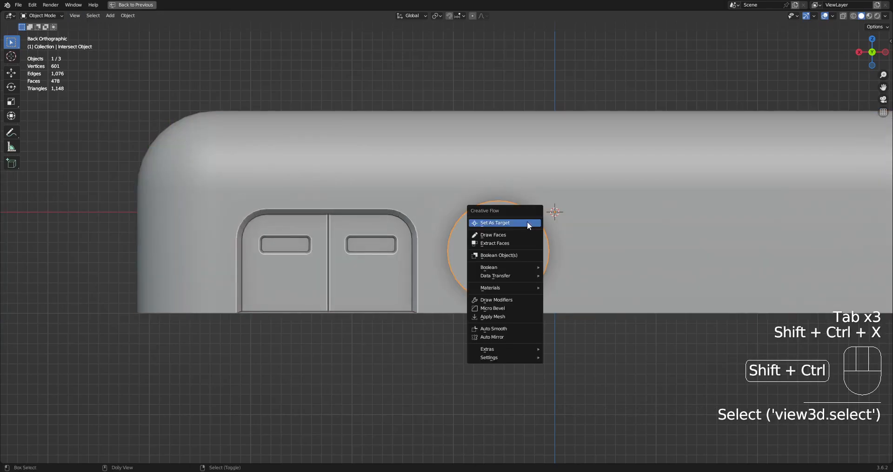
key(Tab)
key(shift+ctrl+x)
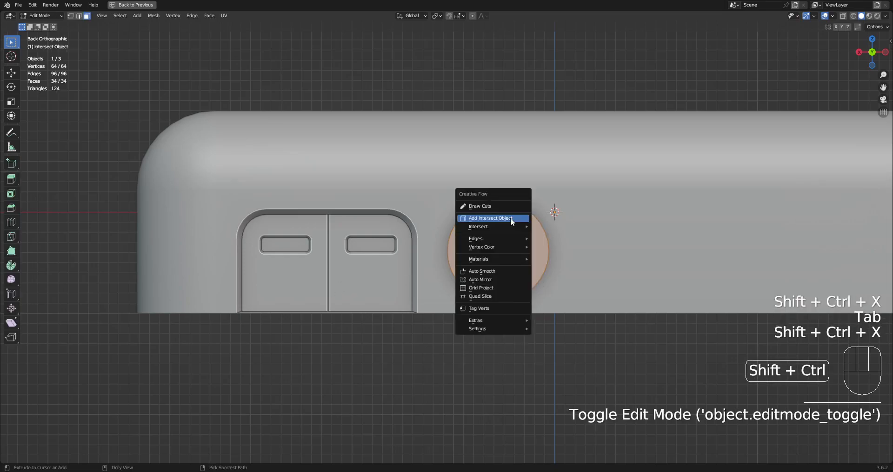
mouse_move(498, 226)
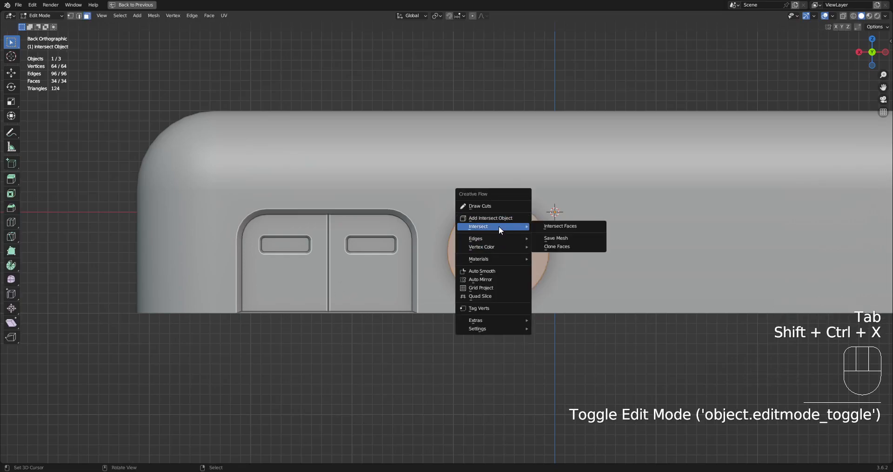
click(552, 239)
key(Tab)
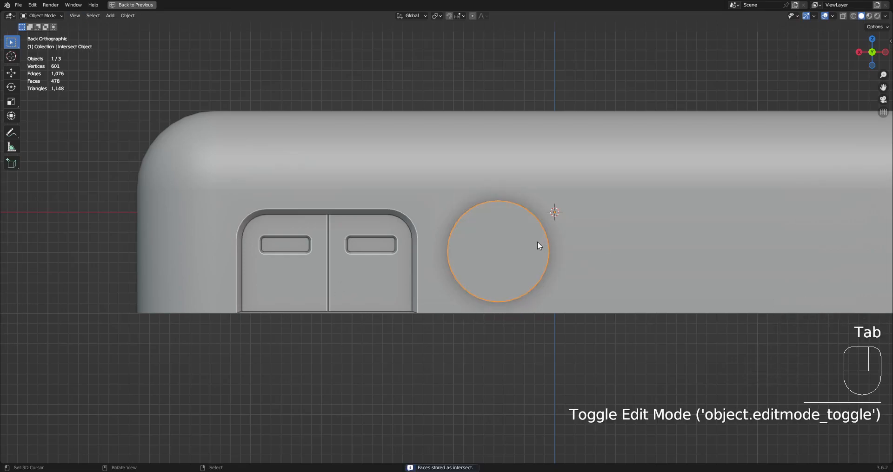
Step: Move the cylinder clear of the wall, up and beyond the doorway end of the block
right_click(537, 242)
scroll(536, 242, down, 3)
key(g)
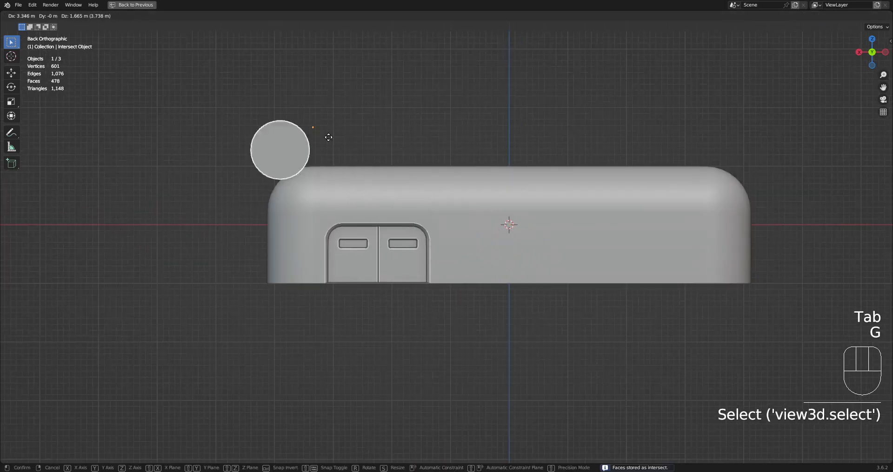
click(250, 103)
Step: Edit the block and select the four lower wall faces between the doorway and the far rounded end
right_click(451, 222)
key(Tab)
shift+right_click(540, 241)
shift+right_click(604, 241)
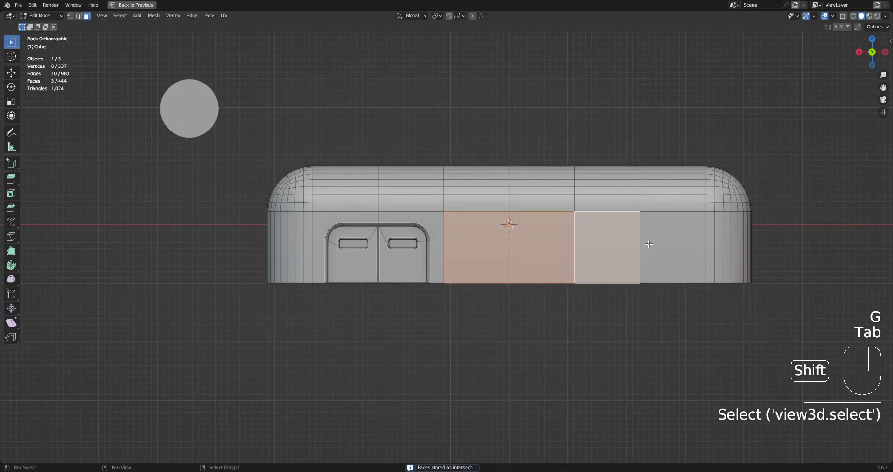
shift+right_click(670, 247)
Step: Clone the saved cylinder onto the selected wall faces with Clone Faces in Faces mode, reducing the size and adjusting the Z move
scroll(670, 247, up, 2)
key(shift+ctrl+x)
mouse_move(555, 218)
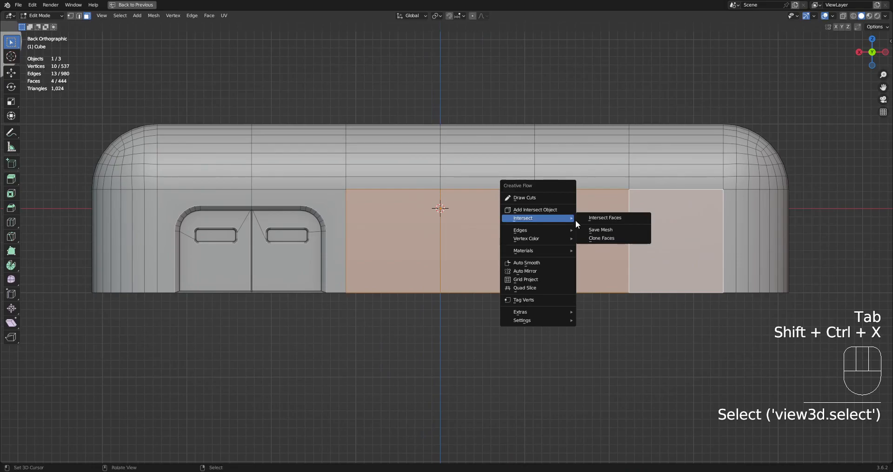
click(614, 241)
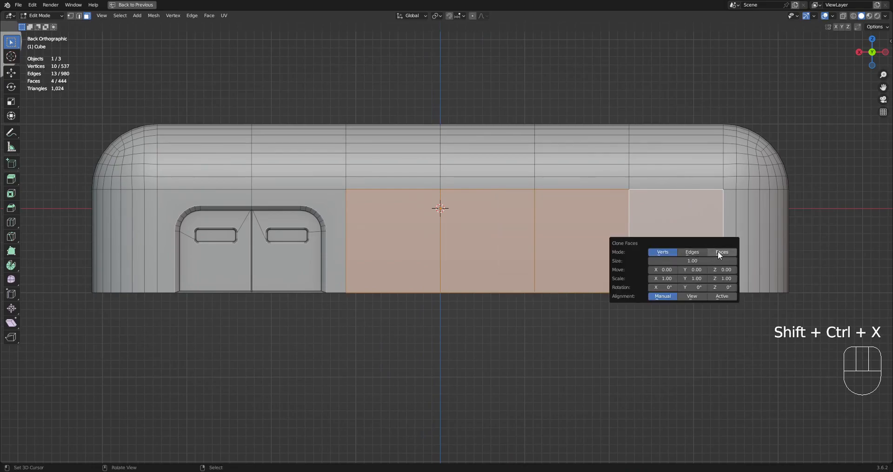
click(718, 252)
drag(716, 261, 419, 261)
mouse_move(720, 272)
mouse_down()
mouse_move(497, 269)
mouse_move(519, 268)
mouse_up()
Step: Select the four cloned cylinders together with the block, and enter Edit Mode with the block active
mouse_move(425, 222)
middle_down()
mouse_move(456, 253)
mouse_move(592, 223)
mouse_move(593, 233)
mouse_move(470, 238)
middle_up()
scroll(460, 252, down, 2)
key(Tab)
scroll(447, 242, up, 2)
click(429, 250)
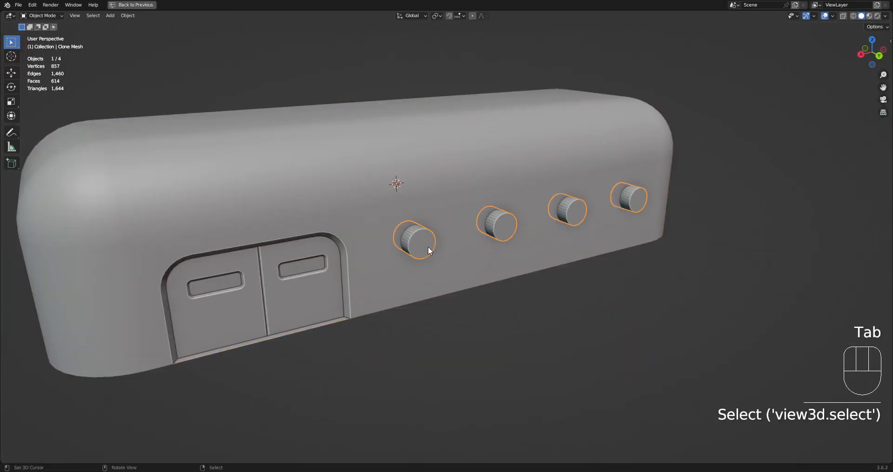
shift+click(464, 186)
key(Tab)
Step: Imprint the four circles on the wall with Intersect Faces, using the Draw operation, Fast solver and Remove Intersect Objects
scroll(468, 185, up, 3)
key(alt+a)
key(ctrl+shift+x)
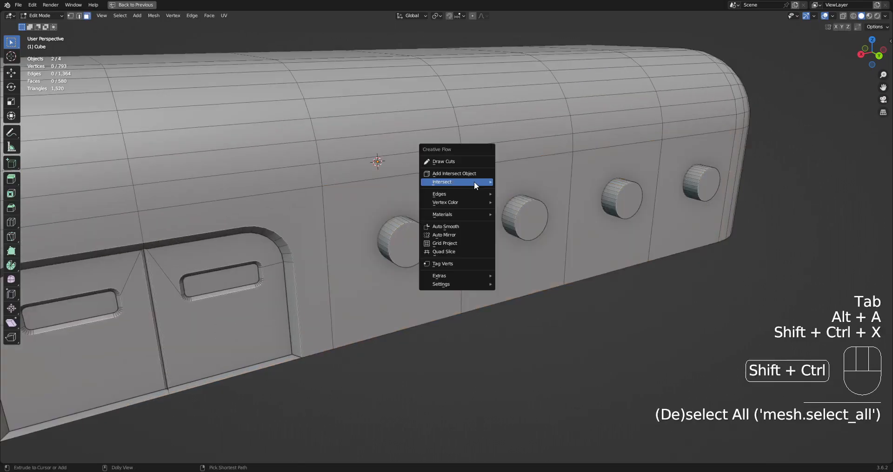
mouse_move(474, 181)
click(516, 182)
click(549, 205)
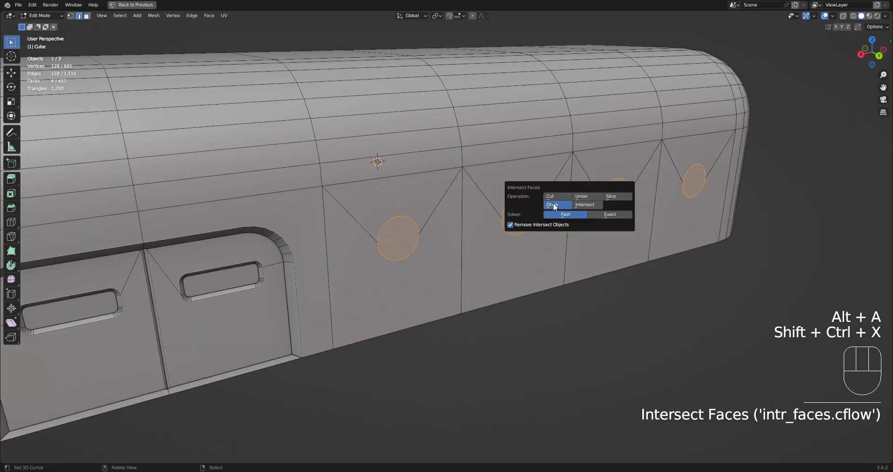
Step: Inset the four circular faces, recess them with Shrink/Fatten to form round windows, and return to Object Mode
scroll(553, 204, down, 5)
scroll(594, 237, up, 5)
key(i)
click(660, 226)
key(alt+s)
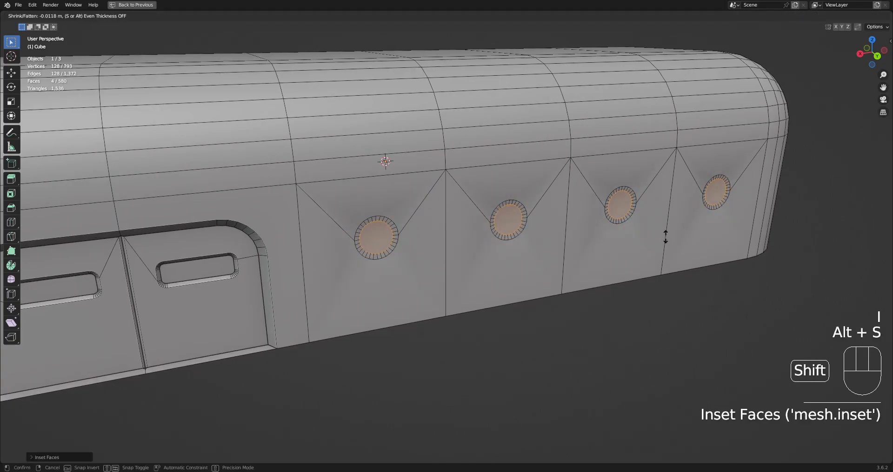
click(683, 255)
key(Tab)
scroll(462, 209, down, 6)
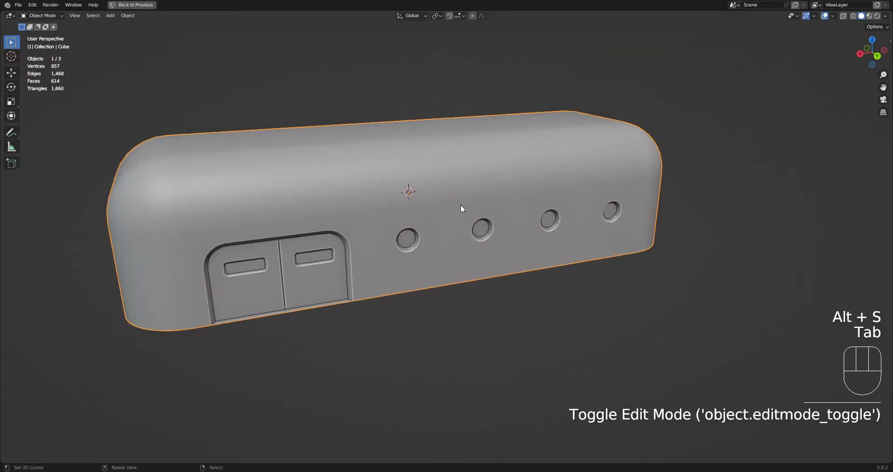
Step: Select and delete the leftover source cylinder beside the block
click(301, 191)
key(x)
middle_drag(344, 197, 597, 238)
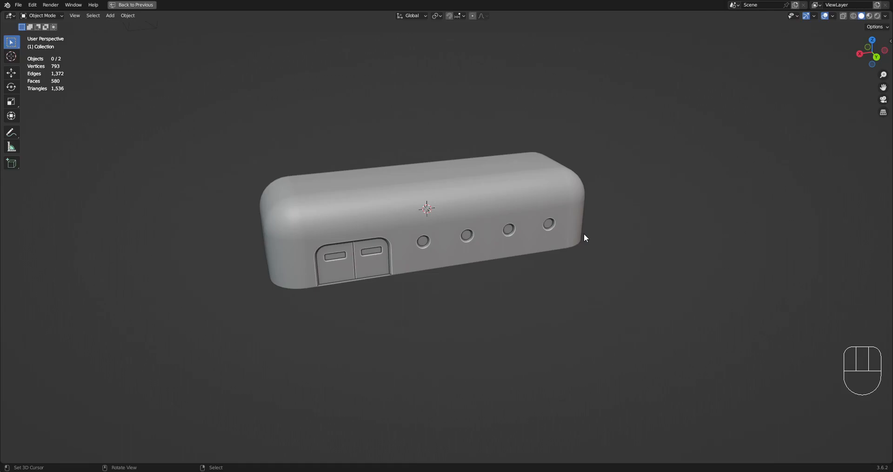
scroll(562, 228, up, 3)
mouse_move(529, 197)
middle_down()
mouse_move(524, 177)
mouse_move(511, 257)
mouse_move(470, 214)
mouse_move(557, 166)
middle_up()
Step: Clear the mesh selection and apply Auto Smooth to the whole block in Object Mode
key(Tab)
scroll(495, 192, up, 2)
key(alt+a)
key(Tab)
click(557, 166)
key(shift+ctrl+x)
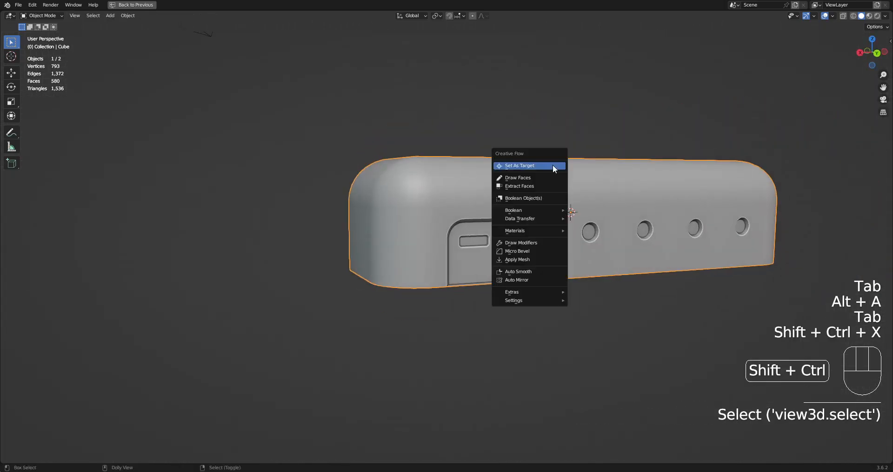
click(537, 271)
Step: Try plain Shade Smooth on the block, and restore its shading with Shade Auto Smooth
middle_drag(537, 270, 553, 218)
shift+middle_drag(553, 218, 509, 209)
scroll(509, 209, up, 2)
key(w)
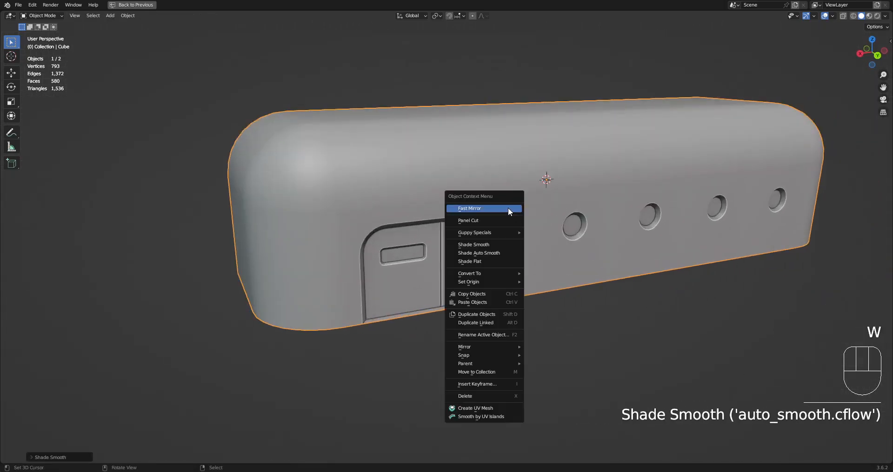
click(501, 244)
mouse_move(503, 242)
middle_down()
mouse_move(561, 207)
mouse_move(502, 239)
mouse_move(512, 225)
mouse_move(601, 239)
mouse_move(419, 245)
mouse_move(607, 238)
middle_up()
scroll(602, 239, down, 2)
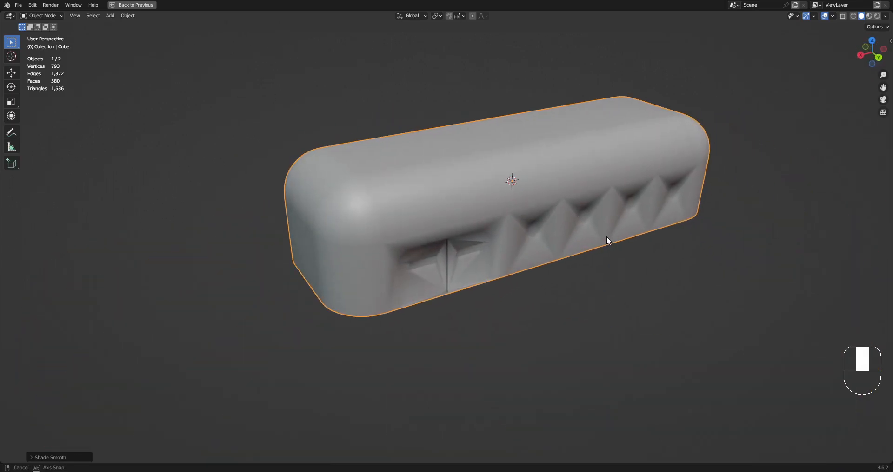
key(w)
click(531, 192)
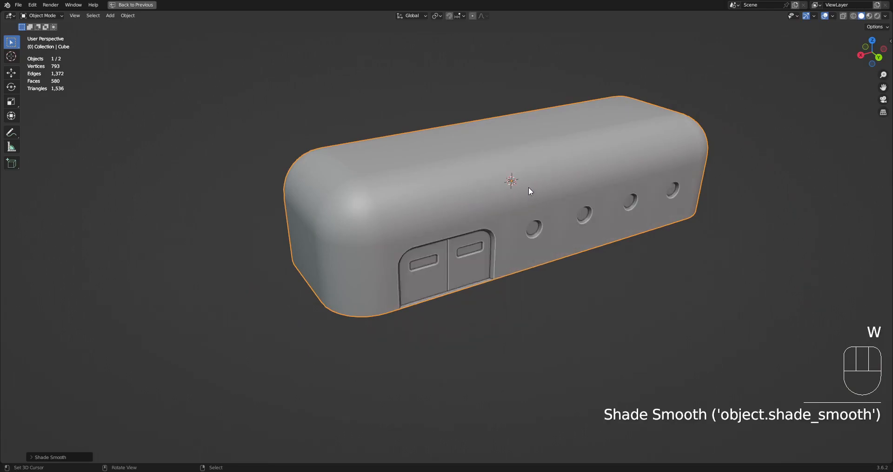
key(shift+ctrl+x)
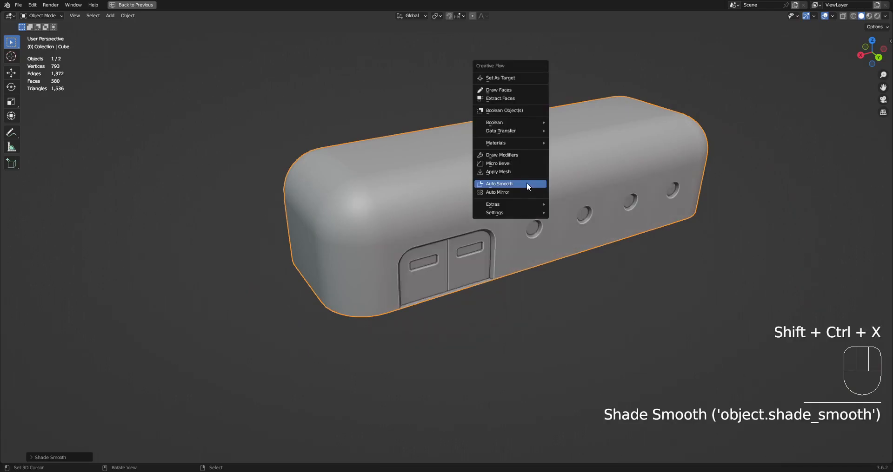
key(q)
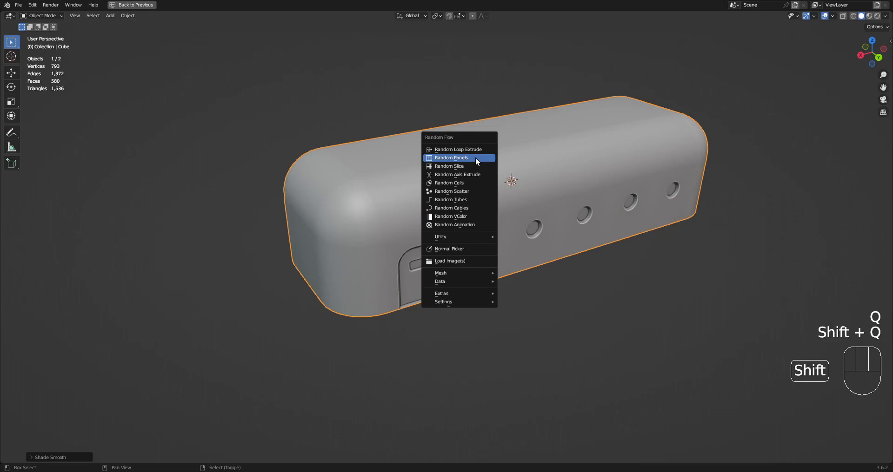
click(476, 158)
key(shift+q)
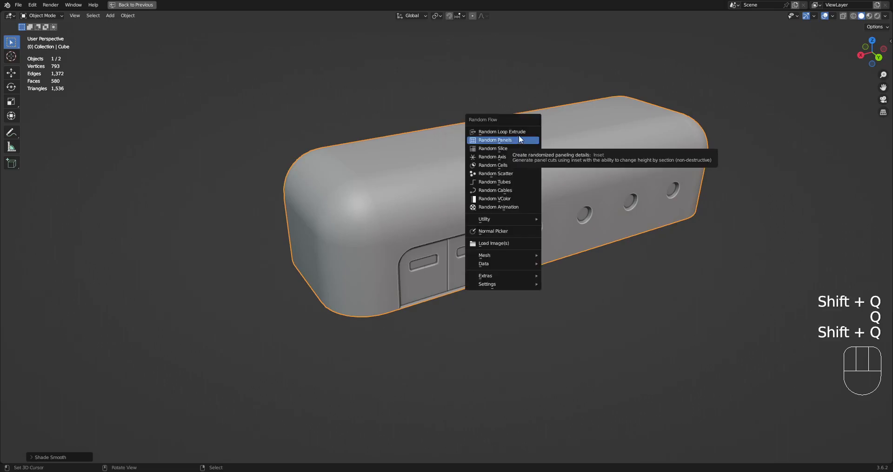
mouse_move(518, 255)
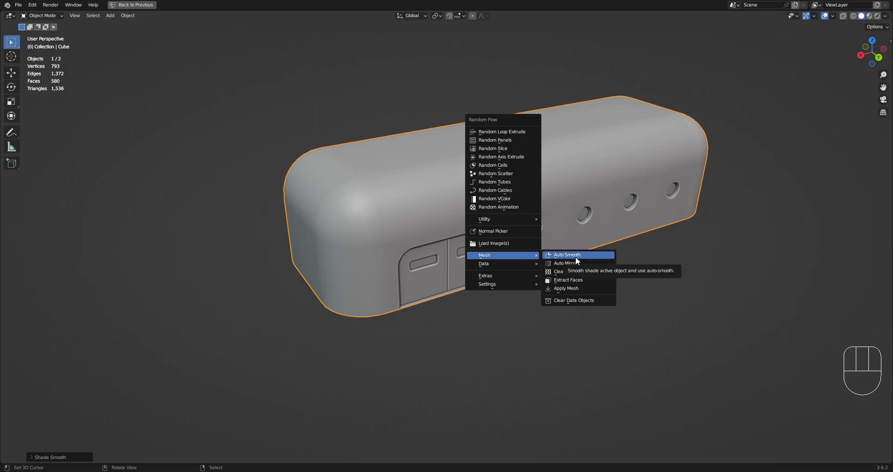
key(Tab)
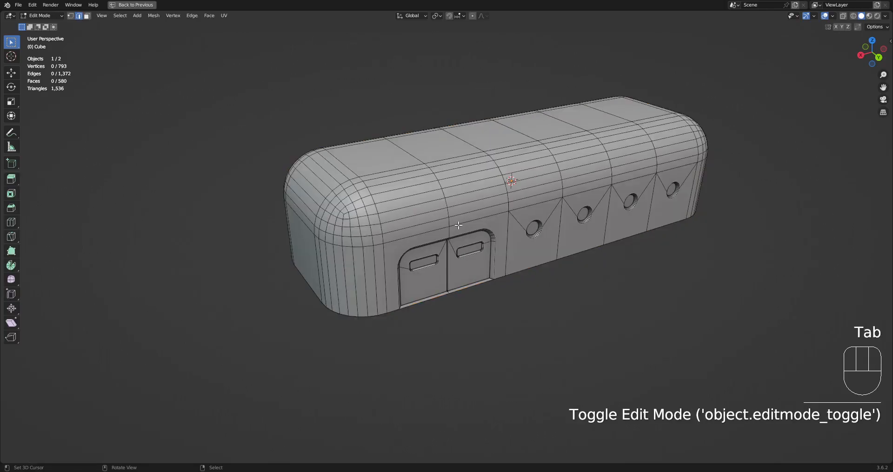
key(Tab)
Step: Enter Edit Mode on the block, clear the selection, and start Draw Cuts over its roof from the top view
scroll(458, 203, down, 2)
middle_drag(458, 201, 436, 264)
key(Tab)
key(alt+a)
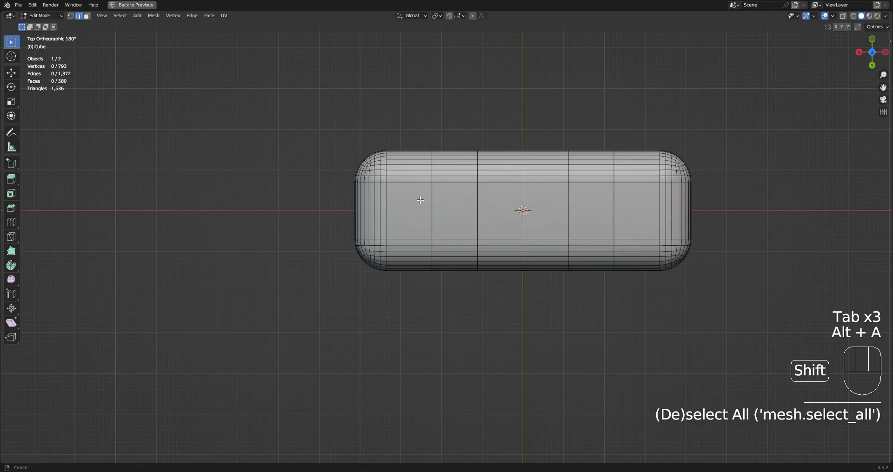
scroll(442, 217, up, 5)
key(ctrl+shift+x)
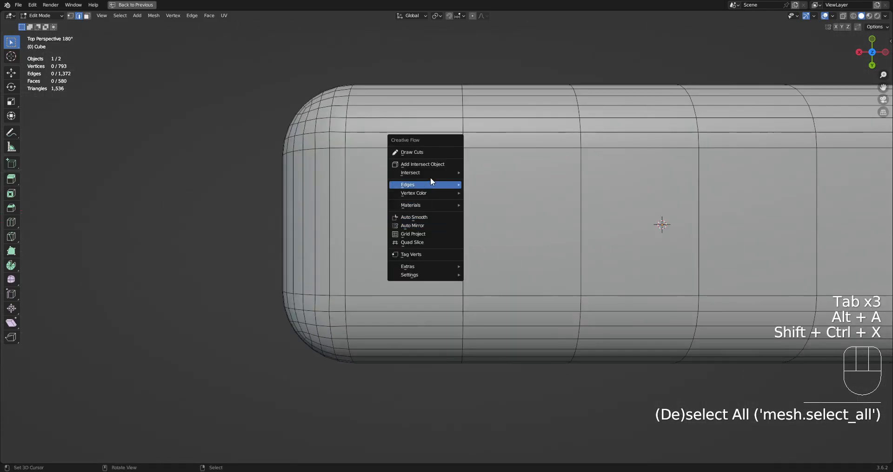
click(434, 153)
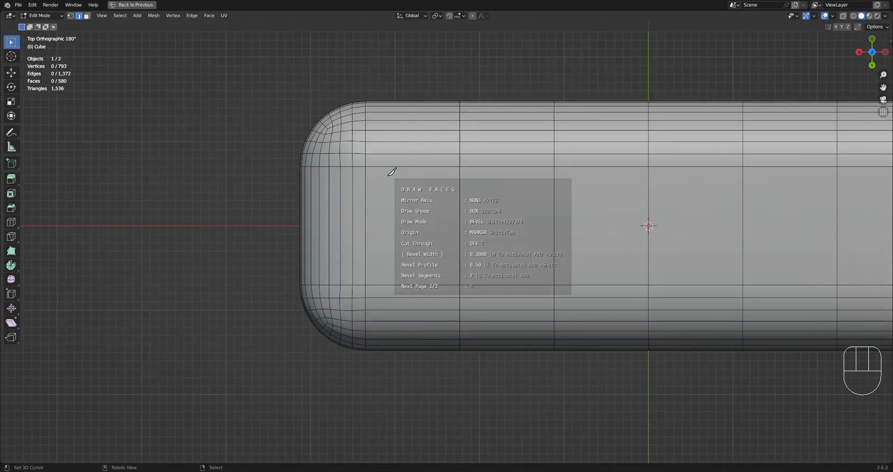
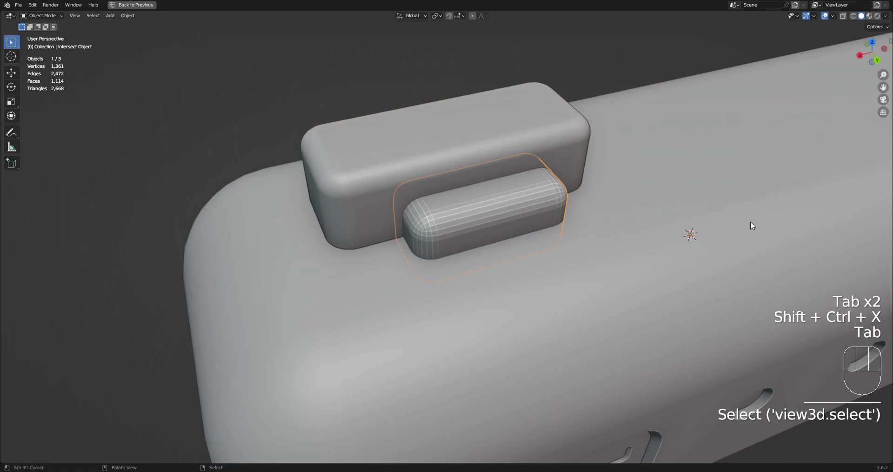
Step: Merge the small rounded roof box into the dwelling block with Intersect Faces, using the Union operation
scroll(525, 296, down, 4)
scroll(517, 245, up, 3)
shift+click(503, 160)
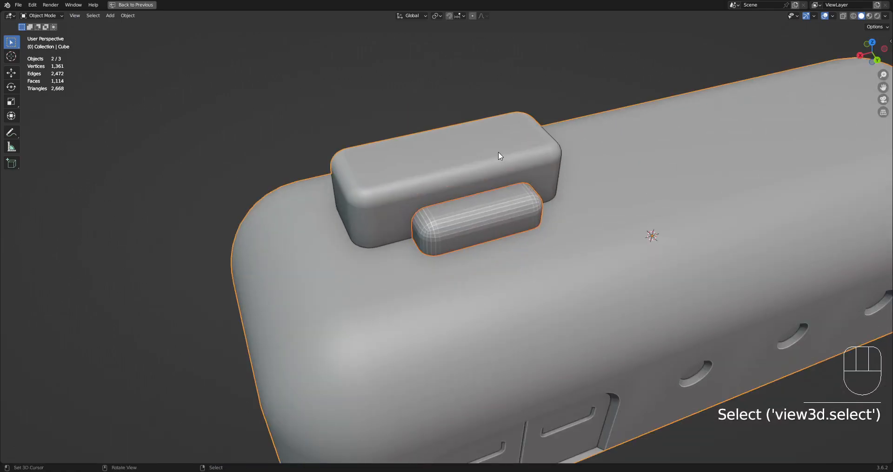
key(shift+ctrl+x)
click(498, 152)
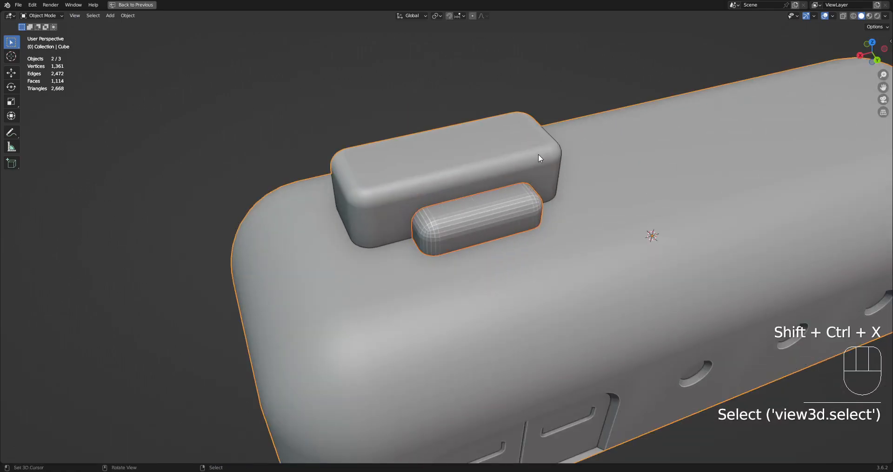
key(Tab)
key(shift+ctrl+x)
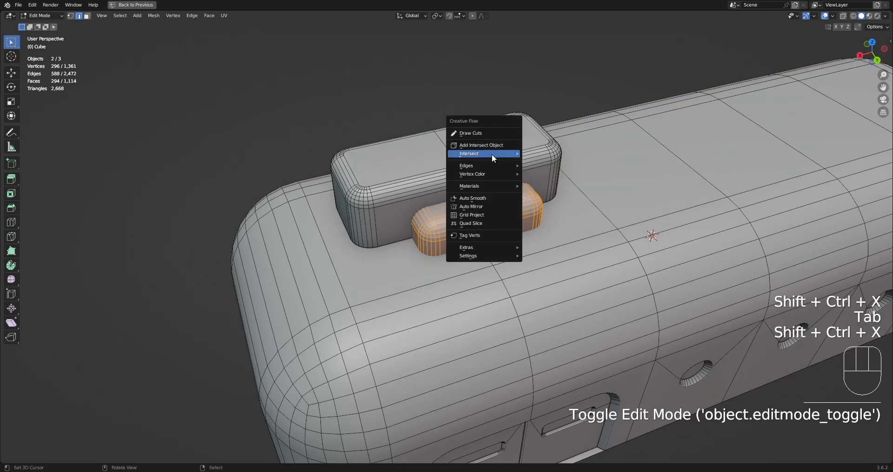
mouse_move(492, 155)
click(565, 154)
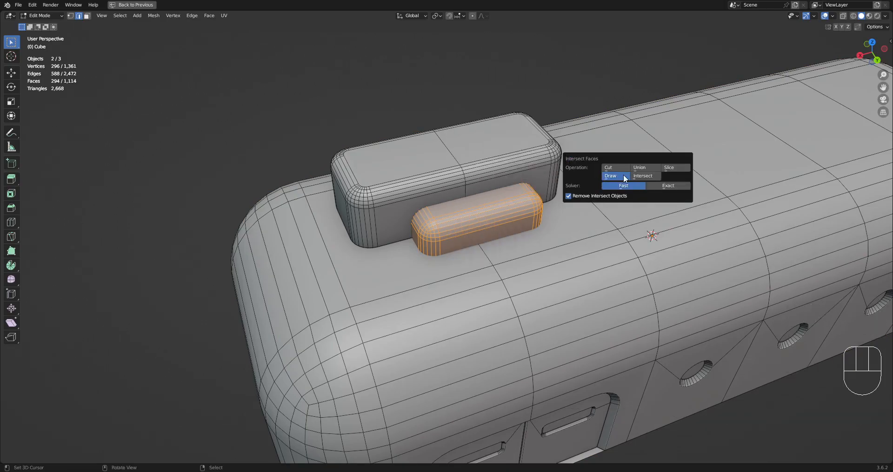
click(641, 169)
Step: Inspect the merged roof boxes in wireframe display and in Object Mode
scroll(426, 226, down, 3)
key(shift+z)
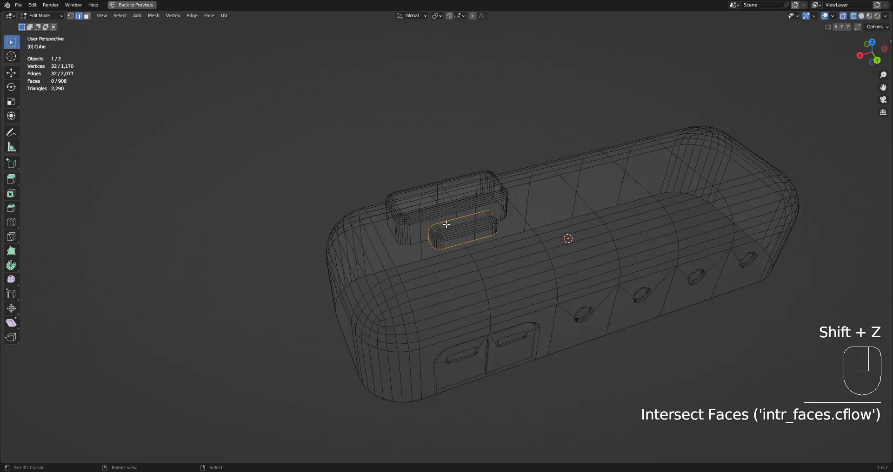
middle_drag(424, 225, 439, 219)
key(shift+z)
key(Tab)
scroll(509, 205, down, 5)
key(Tab)
scroll(515, 207, up, 8)
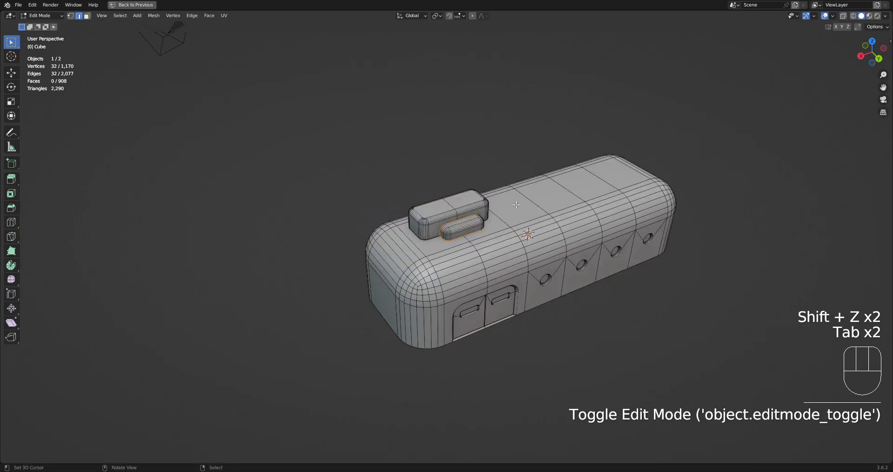
Step: Apply Auto Smooth to the merged block in Object Mode
key(shift+ctrl+x)
key(Tab)
key(shift+ctrl+x)
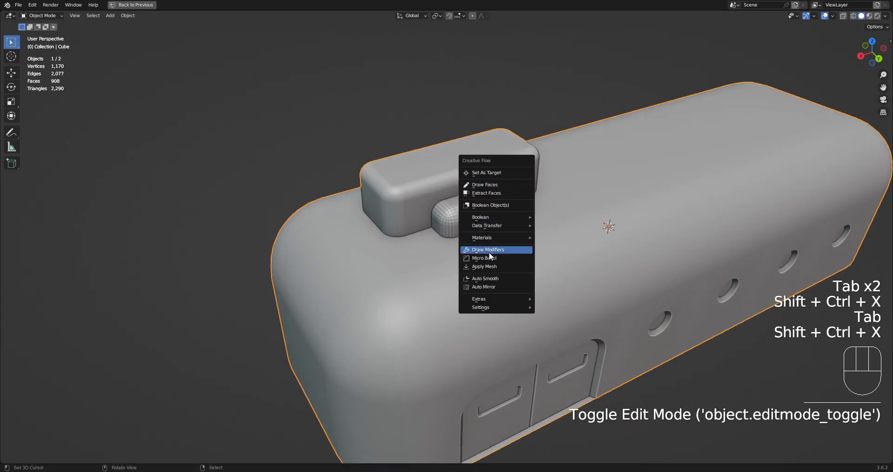
click(495, 278)
scroll(490, 133, down, 6)
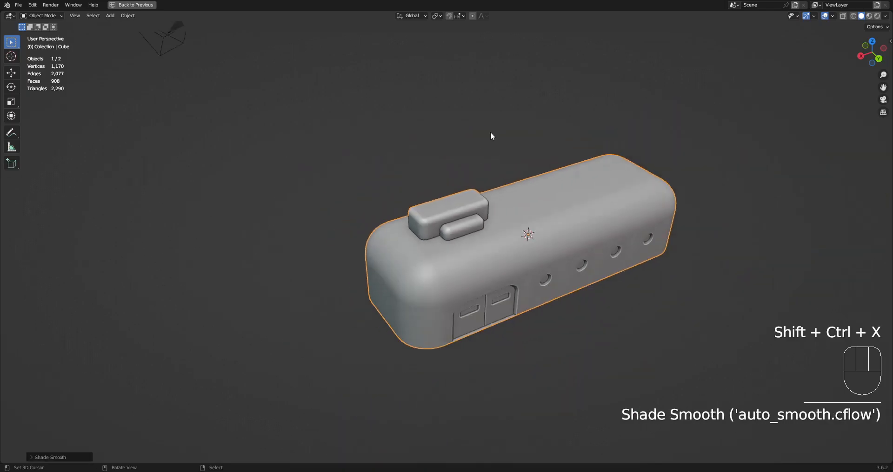
Step: In edge select mode, clear the selection and select the two lengthwise edge loops running along the roof's sides
middle_drag(521, 252, 472, 272)
key(Tab)
key(2)
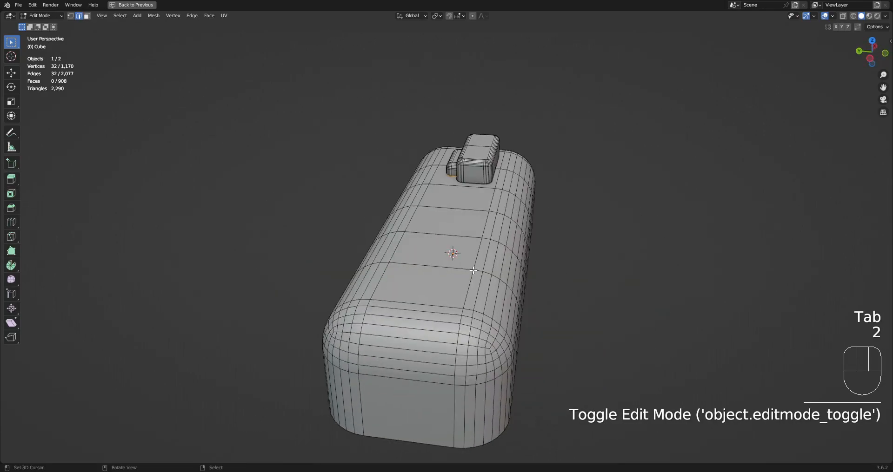
key(alt+a)
alt+shift+click(387, 273)
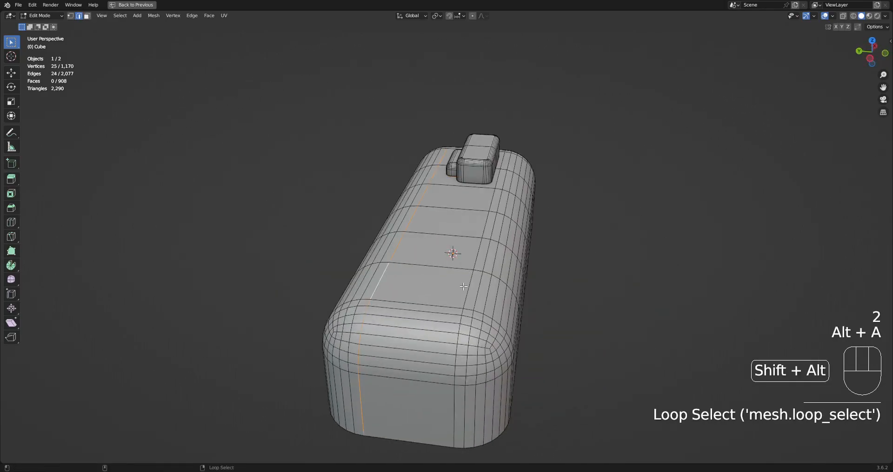
mouse_move(387, 272)
middle_down()
mouse_move(632, 270)
mouse_move(581, 260)
mouse_move(482, 219)
middle_up()
Step: Turn the selected edge loops into pipe curves with Edges To Curve and adjust their depth
key(shift+ctrl+x)
key(Tab)
key(shift+ctrl+x)
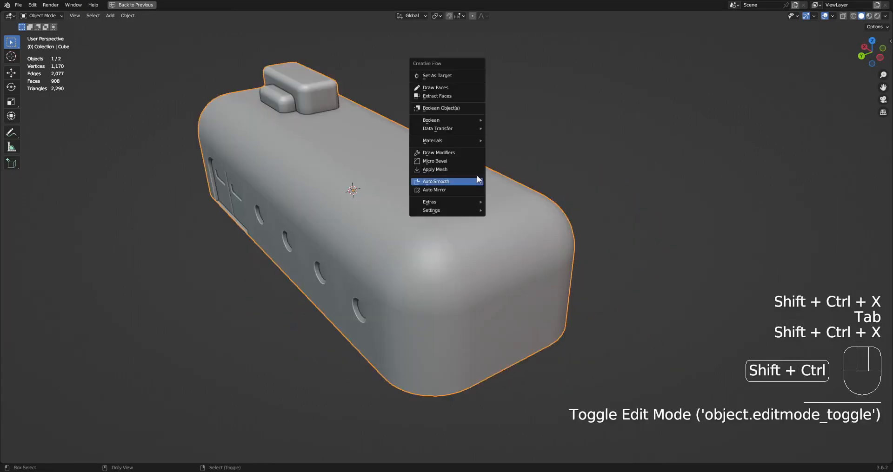
mouse_move(459, 202)
click(490, 210)
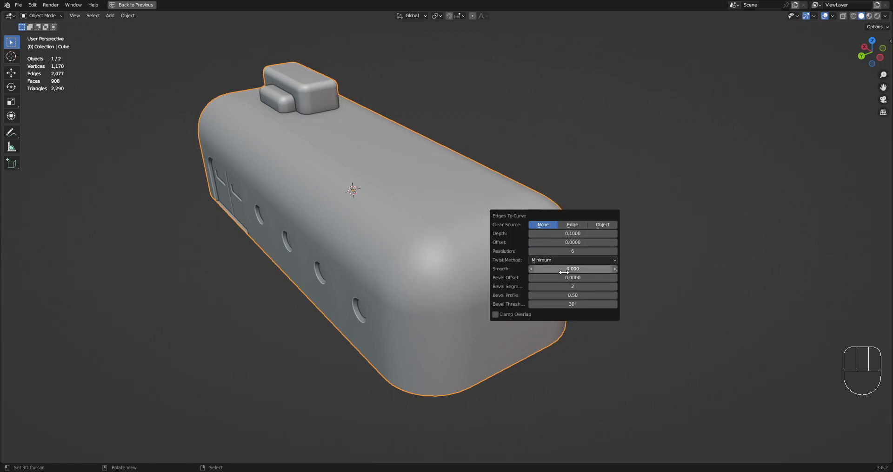
mouse_move(569, 234)
mouse_down()
mouse_move(581, 234)
mouse_move(569, 233)
mouse_up()
middle_drag(570, 233, 470, 237)
Step: Select both roof pipe curves and add Flanges/Couplings of the Custom type with the flange01 mesh
key(alt+a)
scroll(468, 232, up, 2)
shift+click(439, 202)
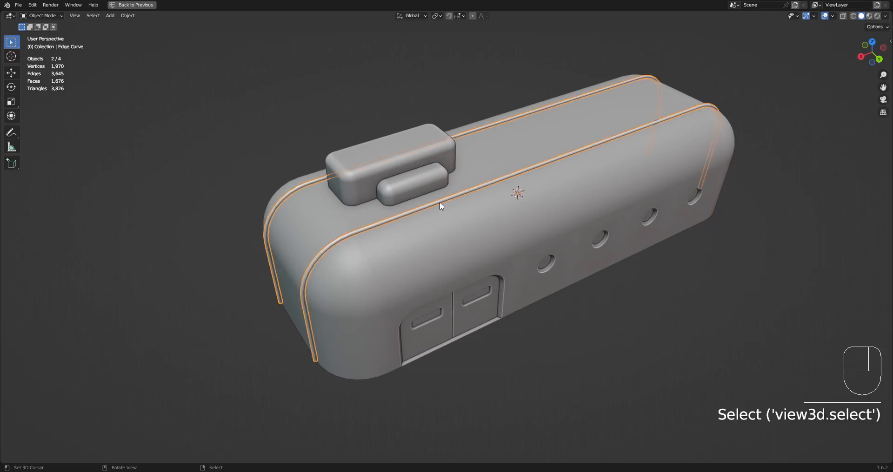
scroll(439, 202, up, 2)
key(shift+ctrl+x)
key(shift+q)
mouse_move(356, 292)
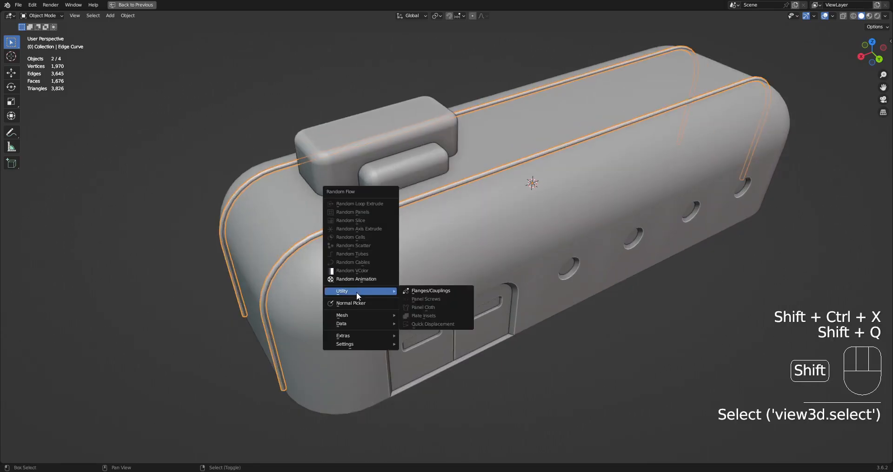
click(428, 290)
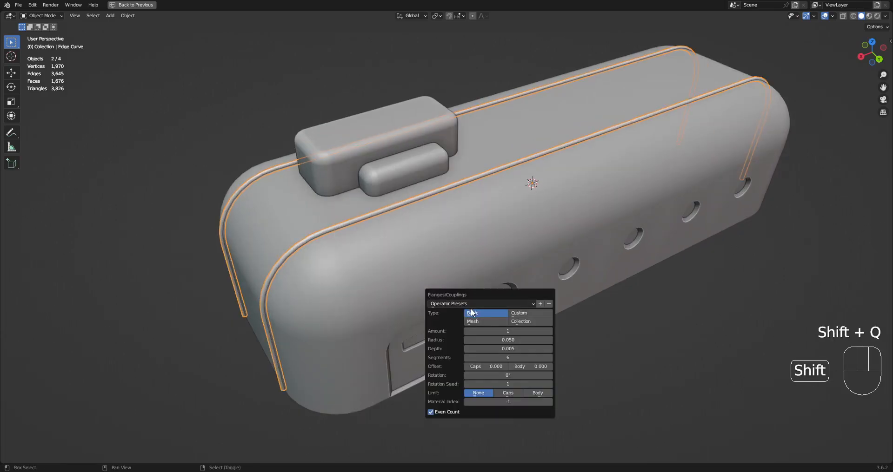
click(516, 314)
click(513, 331)
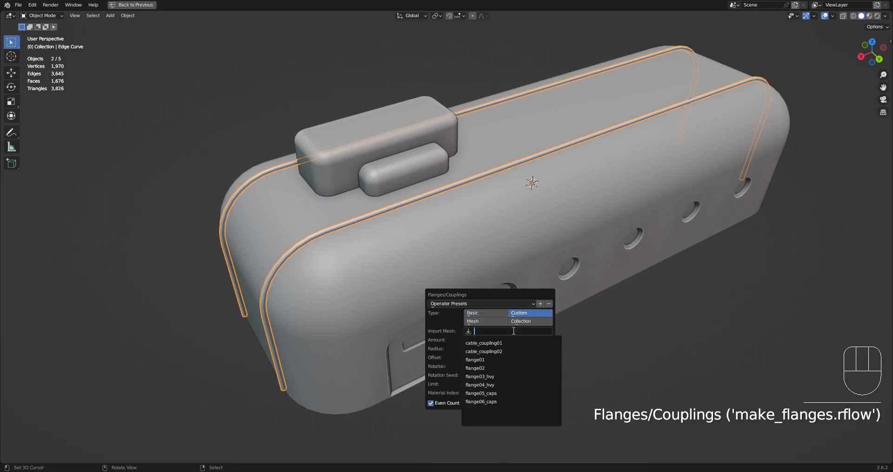
click(508, 361)
Step: Change the imported coupling mesh on the pipes to flange02
middle_drag(507, 359, 557, 264)
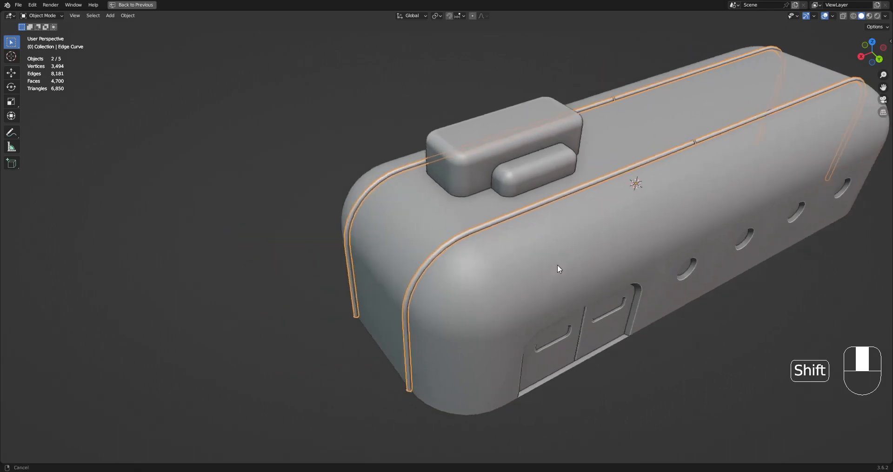
scroll(714, 233, up, 5)
shift+middle_drag(714, 234, 597, 230)
scroll(591, 244, up, 4)
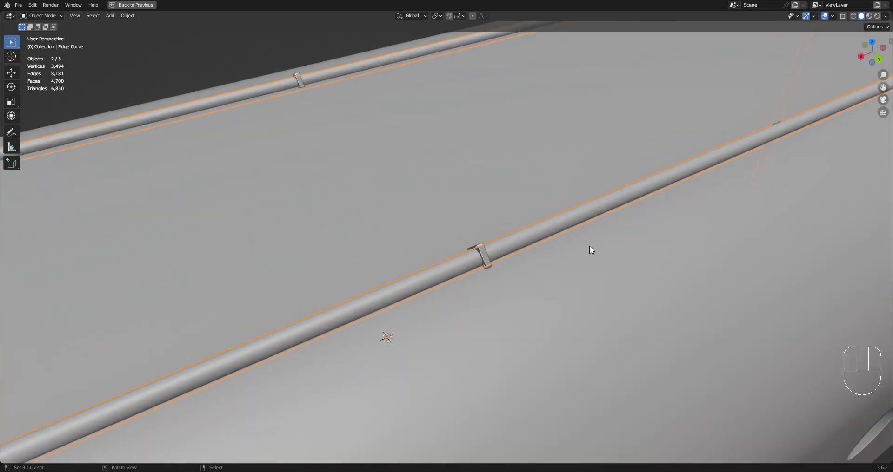
key(F9)
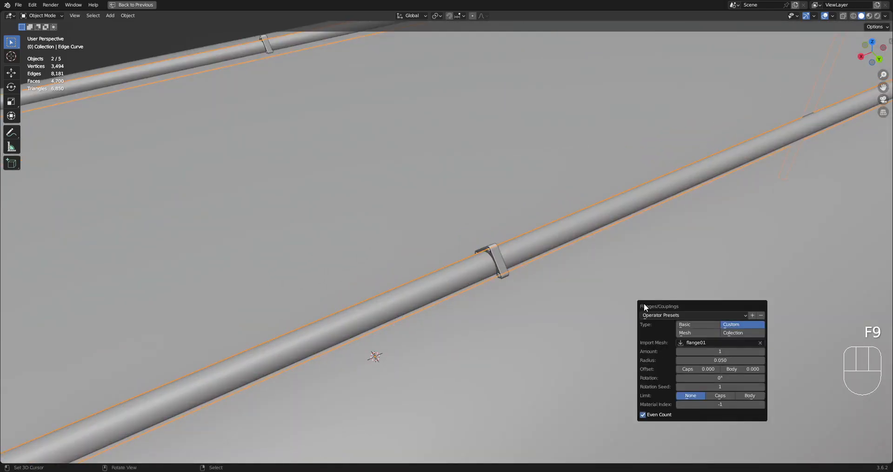
click(716, 342)
click(712, 379)
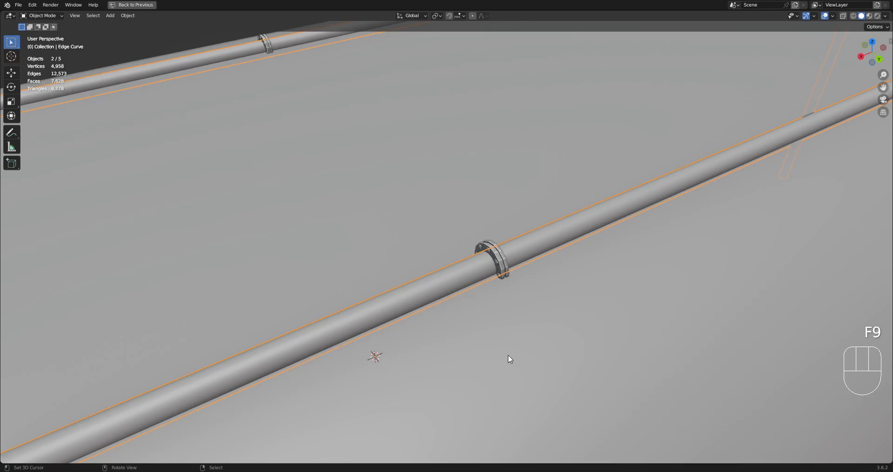
Step: Set the radius of the flange02 couplings to 0.059
scroll(508, 358, down, 8)
scroll(436, 288, up, 1)
key(F9)
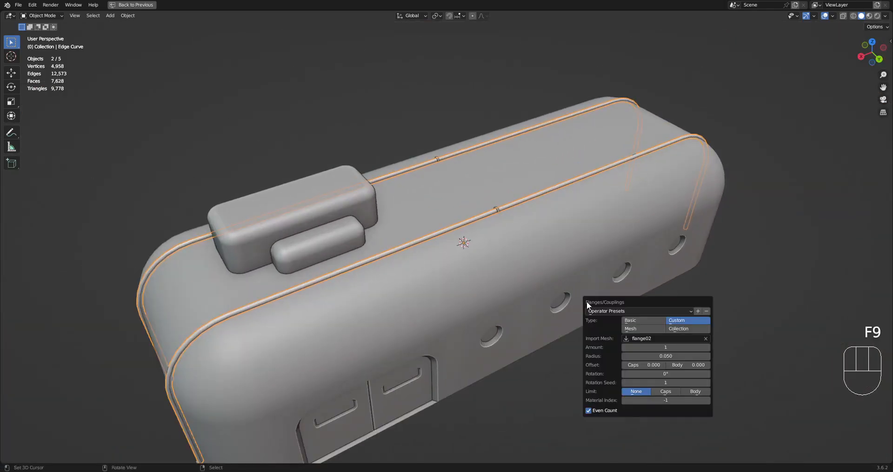
scroll(557, 237, up, 6)
shift+middle_drag(490, 299, 526, 301)
scroll(569, 306, up, 2)
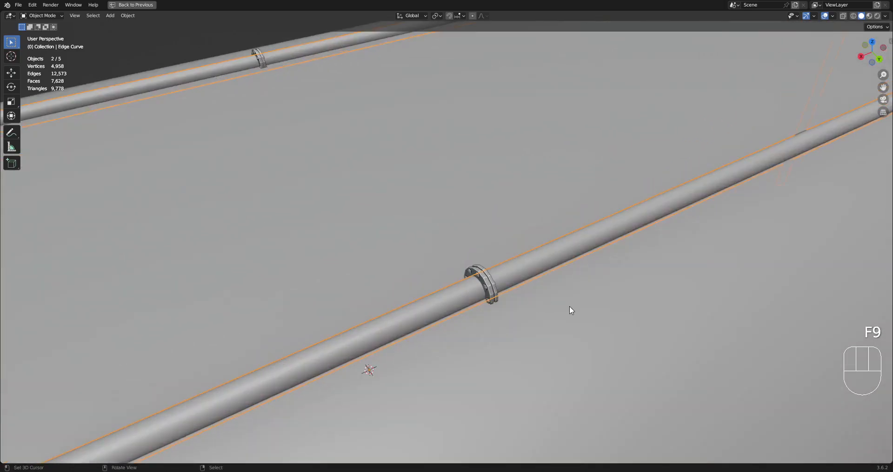
key(F9)
drag(649, 364, 669, 365)
Step: Hide the viewport overlays and set the number of flanges on the pipes to 6
scroll(416, 291, down, 8)
shift+middle_drag(458, 268, 493, 266)
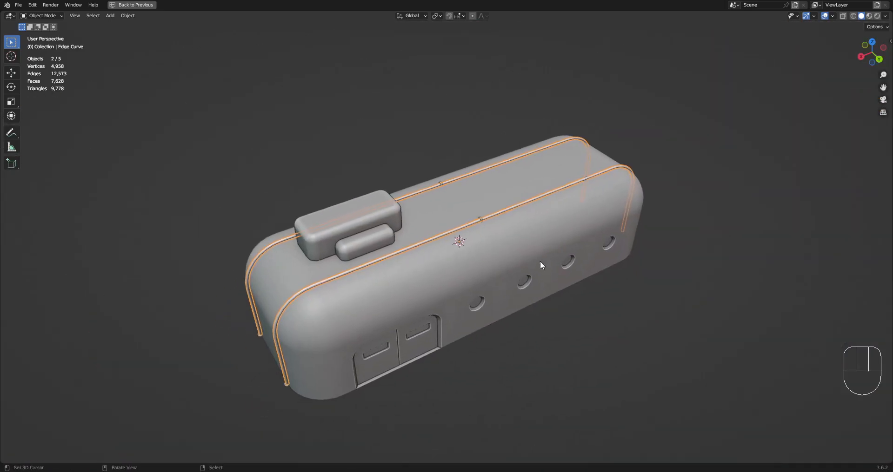
key(shift+alt+z)
scroll(576, 280, up, 1)
key(F9)
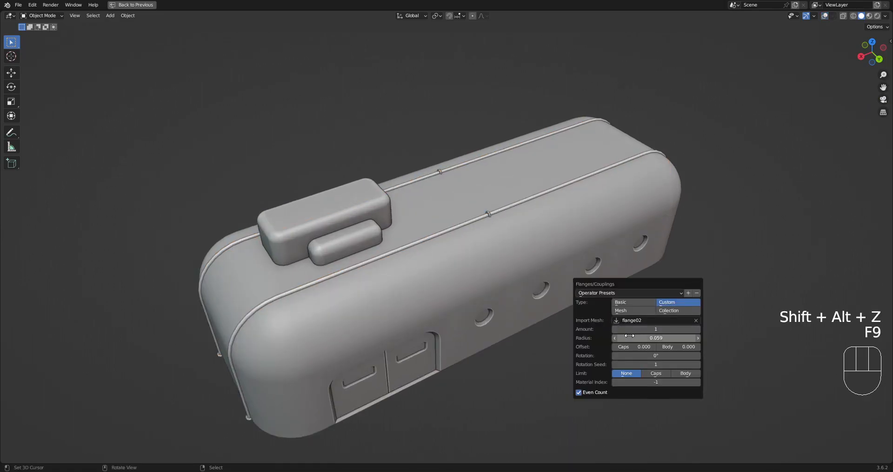
ctrl+scroll(647, 329, up, 3)
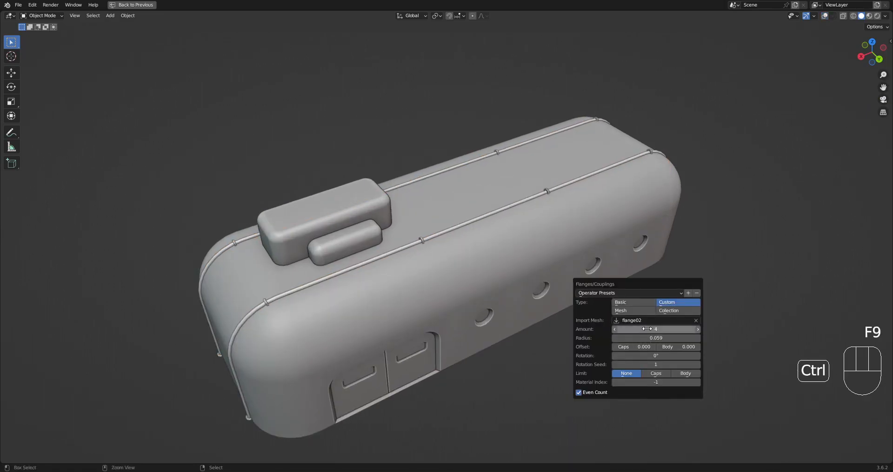
ctrl+scroll(647, 329, up, 1)
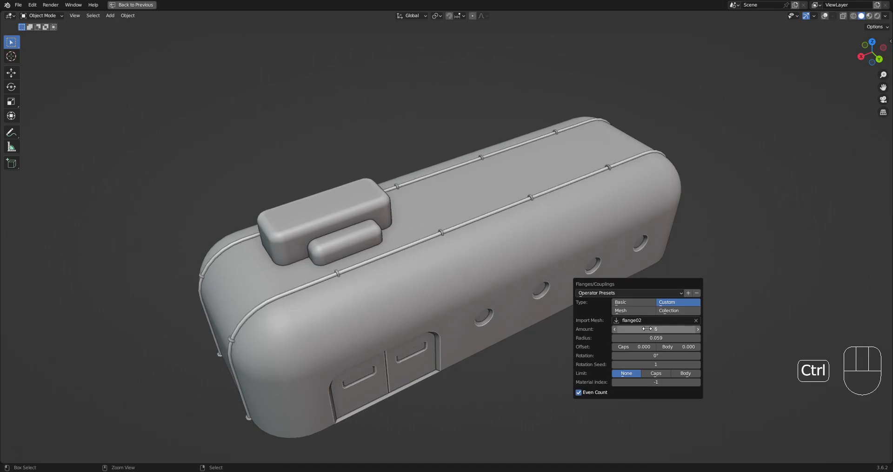
Step: Show the overlays again and enter Edit Mode on the block in edge select mode with nothing selected
scroll(520, 263, down, 3)
middle_drag(520, 263, 388, 241)
mouse_move(502, 256)
middle_down()
mouse_move(557, 248)
mouse_move(434, 243)
mouse_move(507, 243)
middle_up()
key(Tab)
key(shift+alt+z)
scroll(424, 250, up, 2)
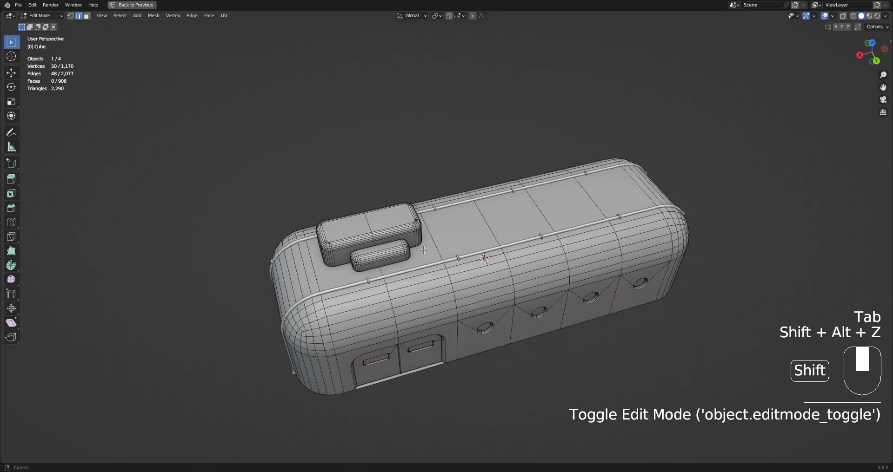
scroll(424, 250, up, 2)
key(2)
key(alt+a)
Step: Select the continuous edge path around the base of both roof boxes
alt+shift+click(504, 290)
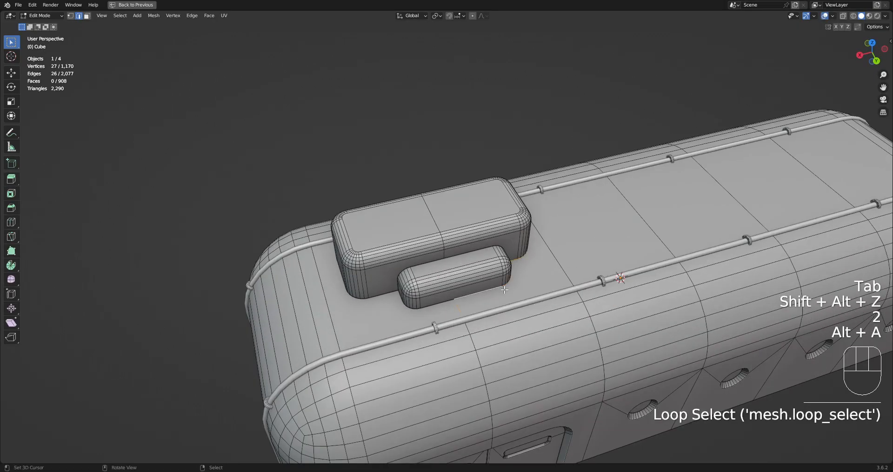
middle_drag(504, 290, 514, 215)
click(432, 251)
ctrl+click(440, 245)
ctrl+click(561, 287)
ctrl+click(472, 255)
Step: Extend the base edge selection to all faces of both roof boxes with Select Loop Inner-Region
key(q)
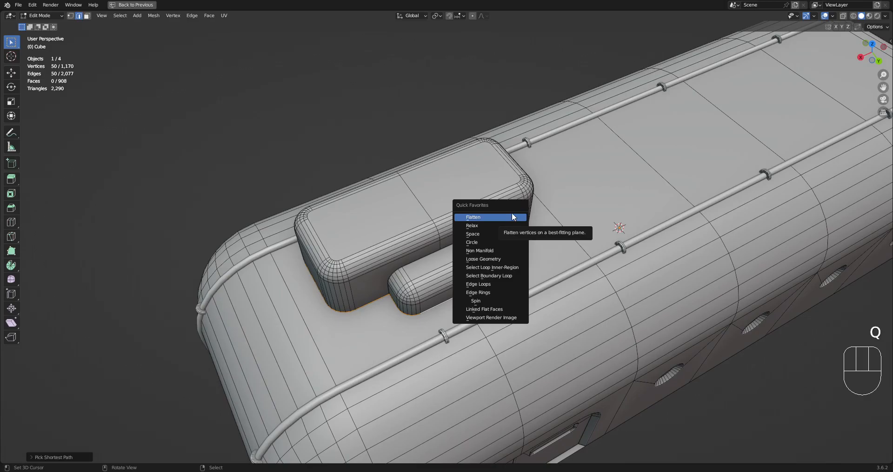
click(505, 269)
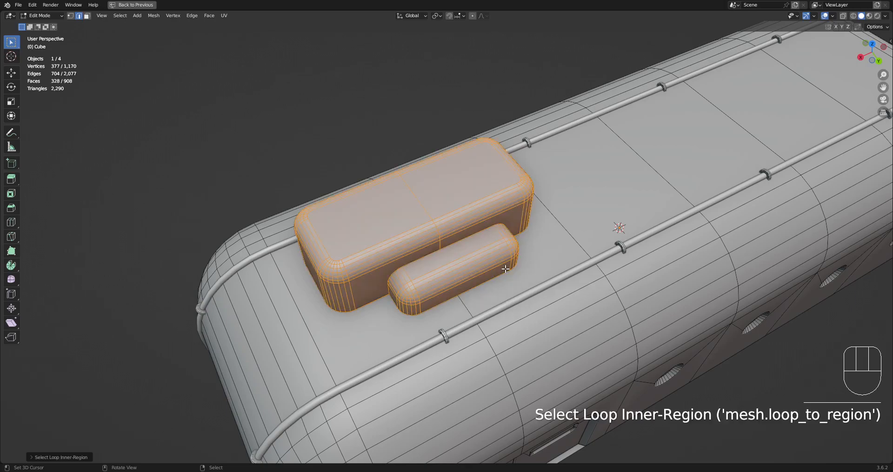
click(121, 16)
mouse_move(150, 142)
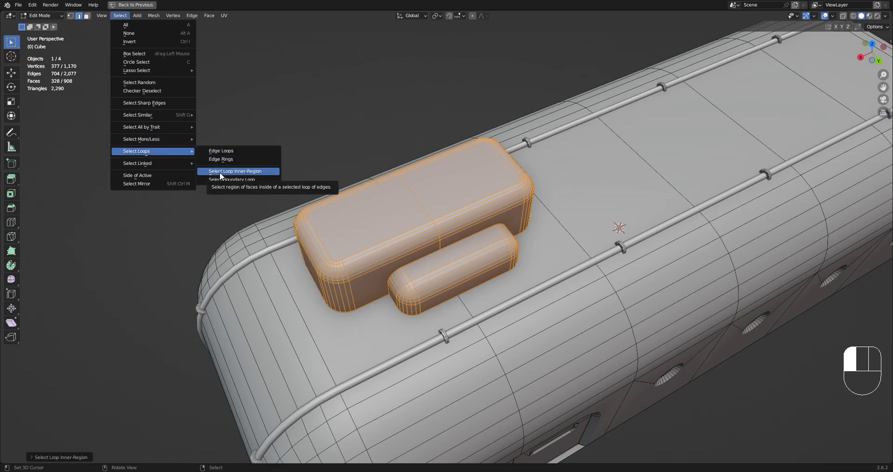
Step: Check the Quick Favorites entry for Select Loop Inner-Region and run it from there on the selected roof boxes
right_click(220, 172)
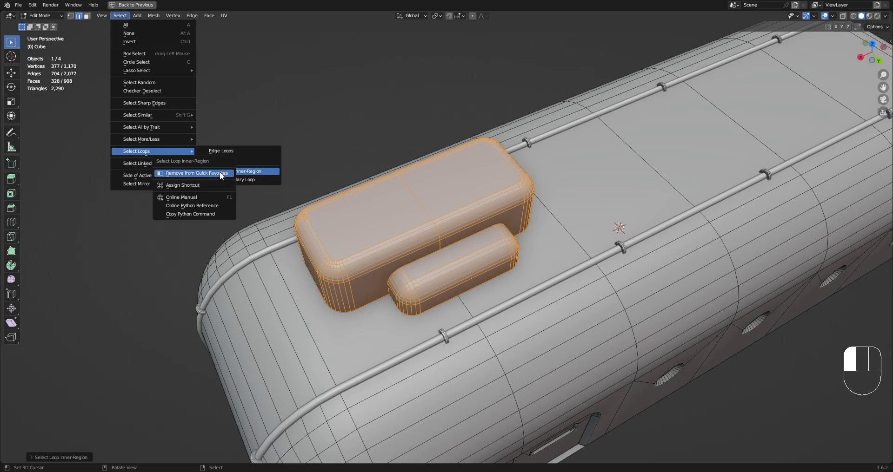
click(220, 173)
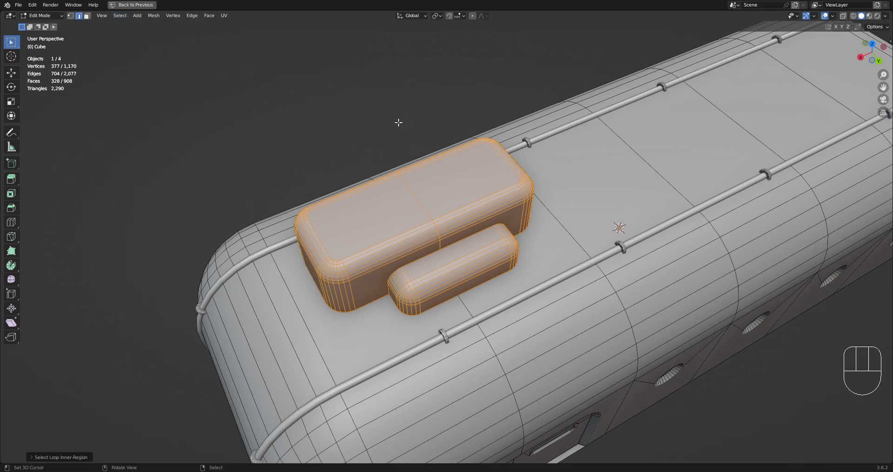
key(q)
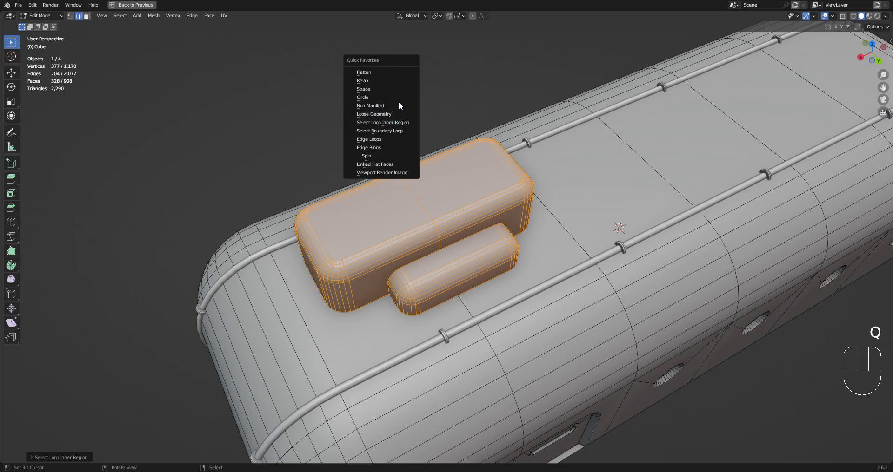
click(120, 17)
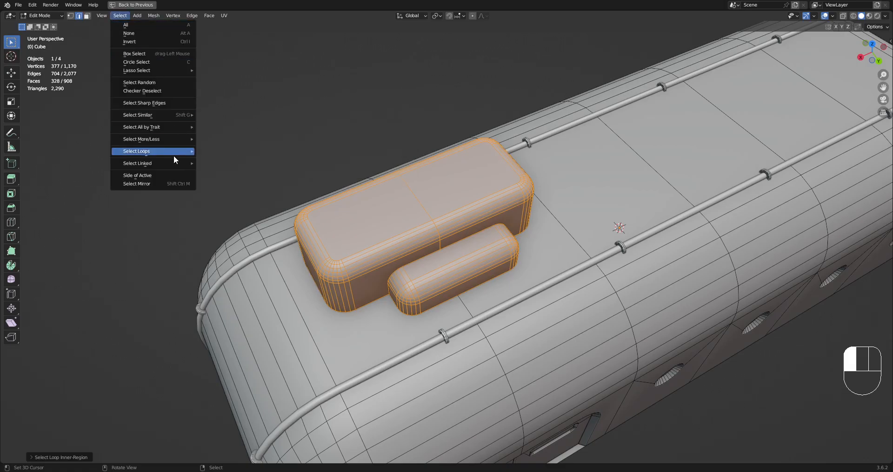
mouse_move(174, 156)
right_click(234, 170)
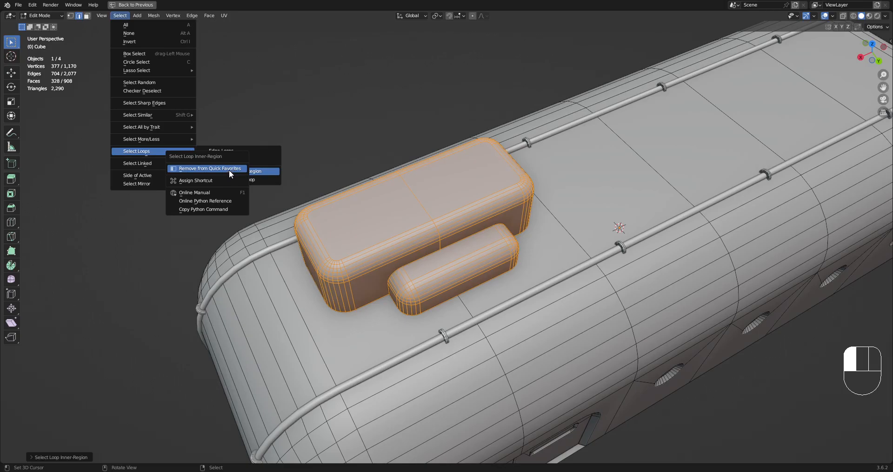
click(229, 169)
key(q)
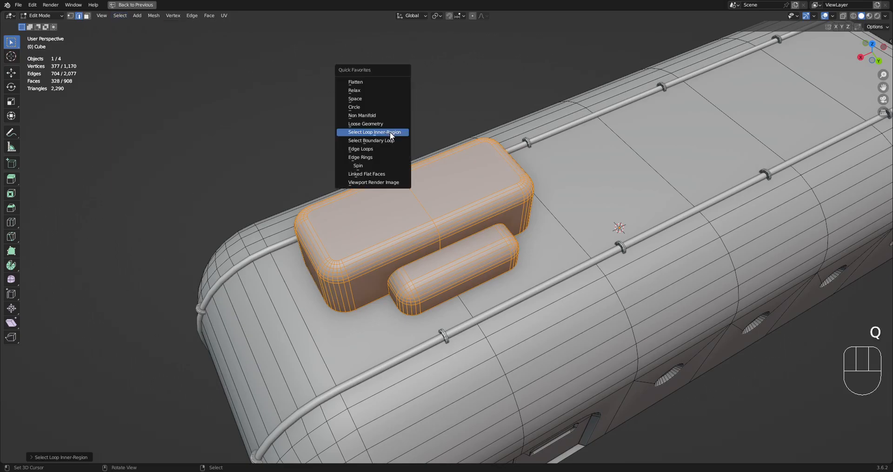
click(372, 134)
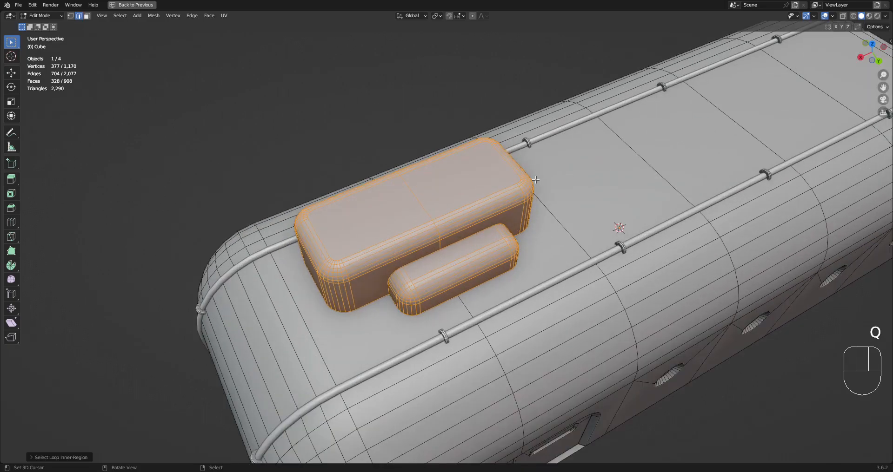
Step: Delete the selected faces of both roof boxes and fill the opening left in the roof with one face
key(x)
click(534, 177)
key(1)
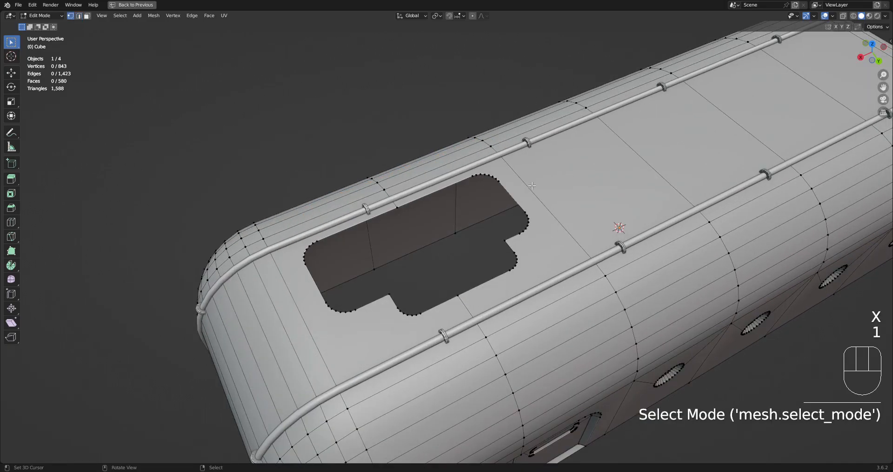
alt+shift+click(513, 191)
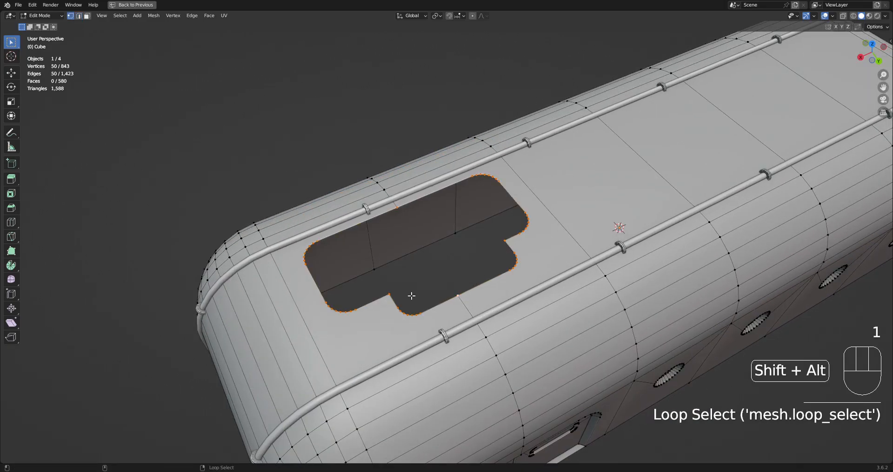
key(f)
Step: Connect the two opposite vertices of the filled roof face to continue the roof's cross edge
key(1)
right_click(397, 208)
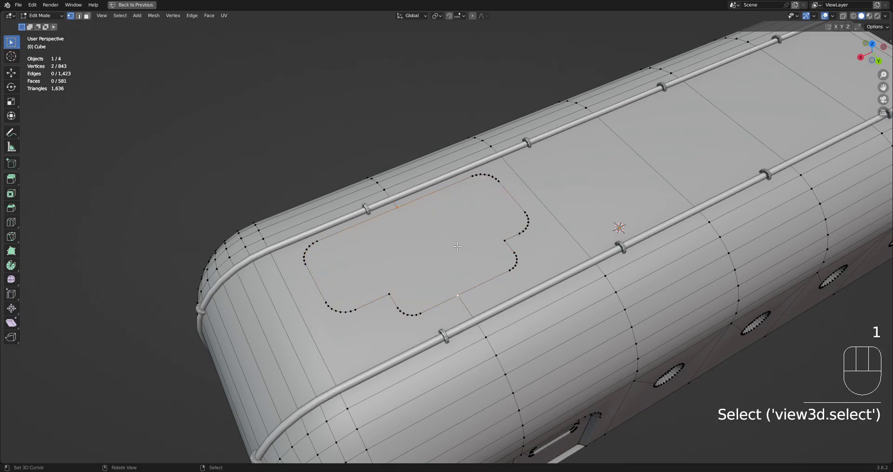
key(j)
Step: Dissolve the edge loop outlining the filled patch on the roof and return to Object Mode
key(2)
key(alt+a)
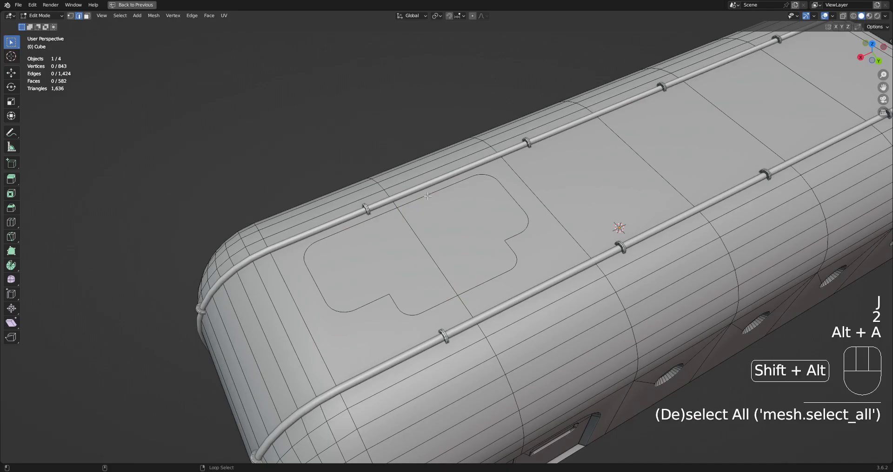
alt+shift+right_click(427, 196)
key(ctrl+x)
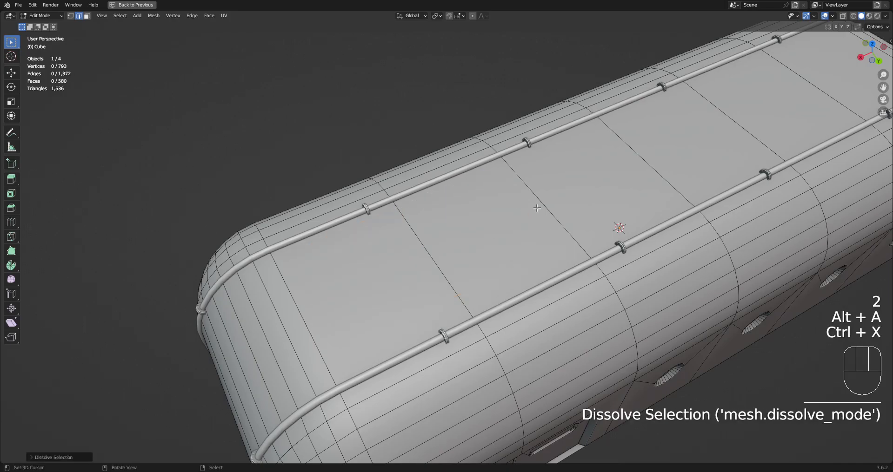
key(1)
scroll(537, 207, down, 5)
middle_drag(597, 312, 476, 251)
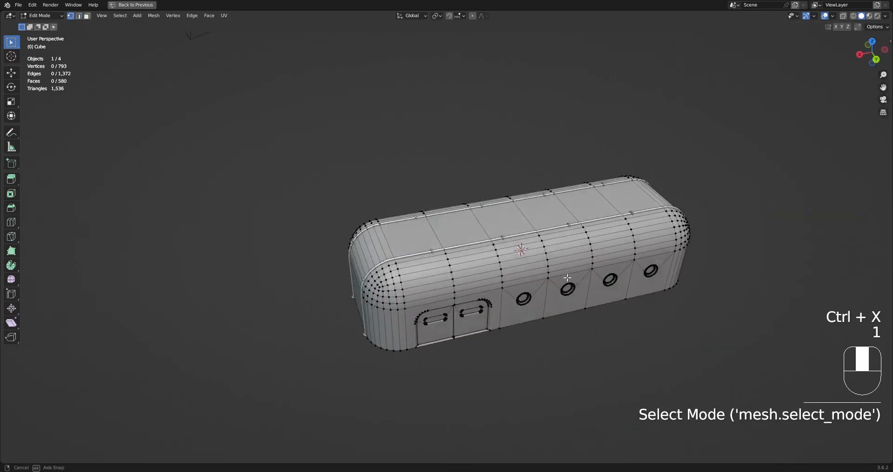
key(Tab)
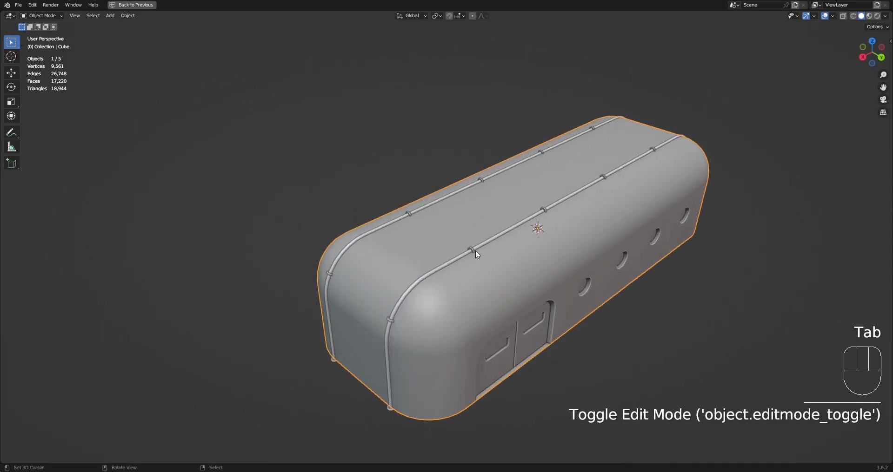
Step: Try deleting the pipes and their flanges and view the bare block
click(475, 250)
shift+click(493, 233)
key(x)
scroll(493, 234, down, 3)
middle_drag(576, 271, 503, 262)
right_click(493, 247)
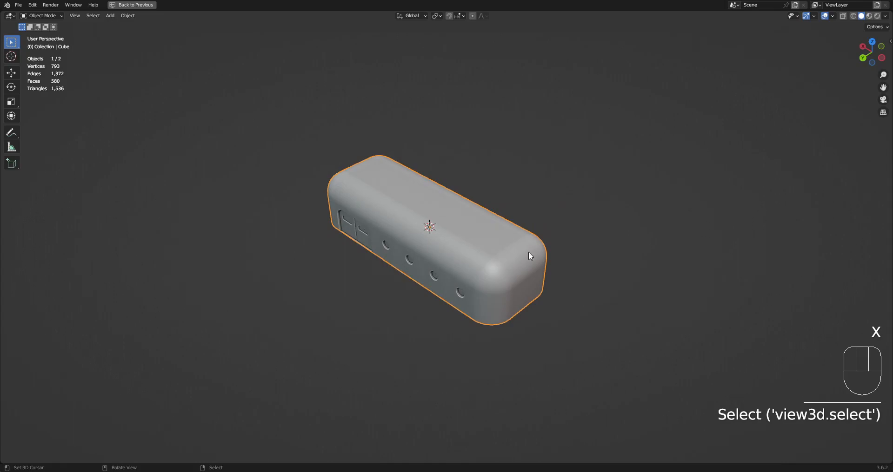
Step: Undo the deletion of the pipes and flanges and clear the selection
key(ctrl+z)
key(ctrl+z)
key(ctrl+z)
scroll(529, 252, down, 4)
key(alt+a)
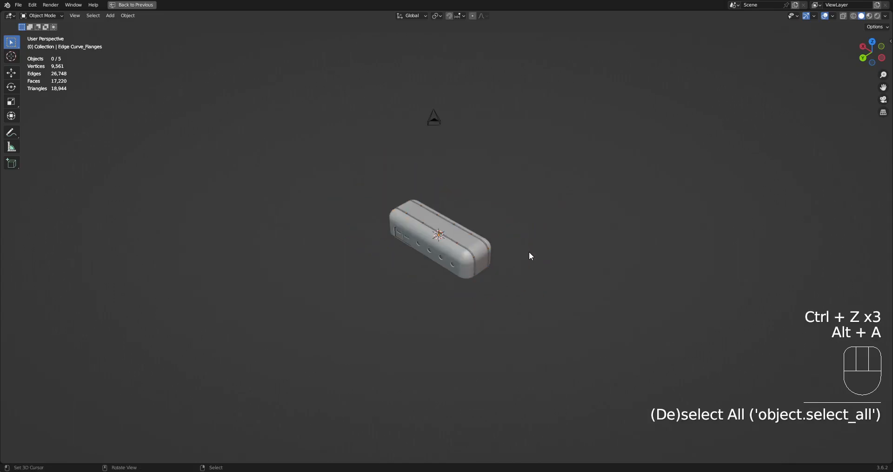
Step: Examine the block with its roof pipes from different angles and distances, with the viewport overlays hidden
middle_drag(529, 252, 584, 270)
scroll(604, 239, up, 2)
scroll(579, 259, up, 1)
click(665, 188)
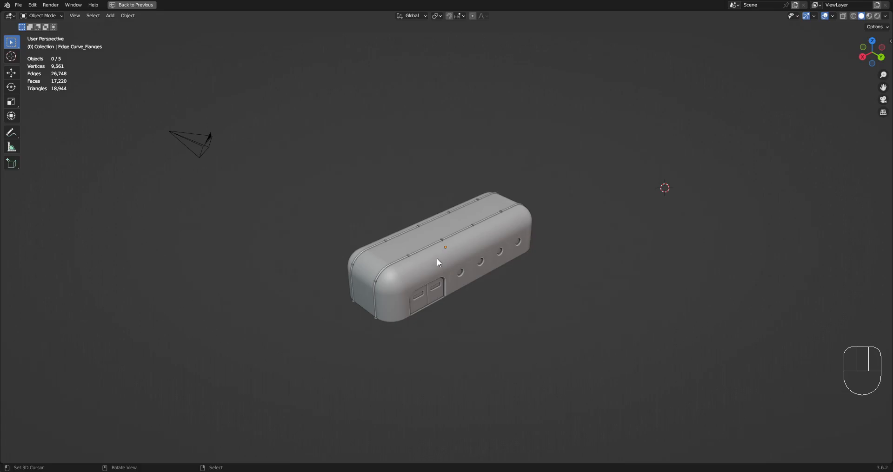
scroll(437, 259, down, 4)
scroll(437, 259, up, 2)
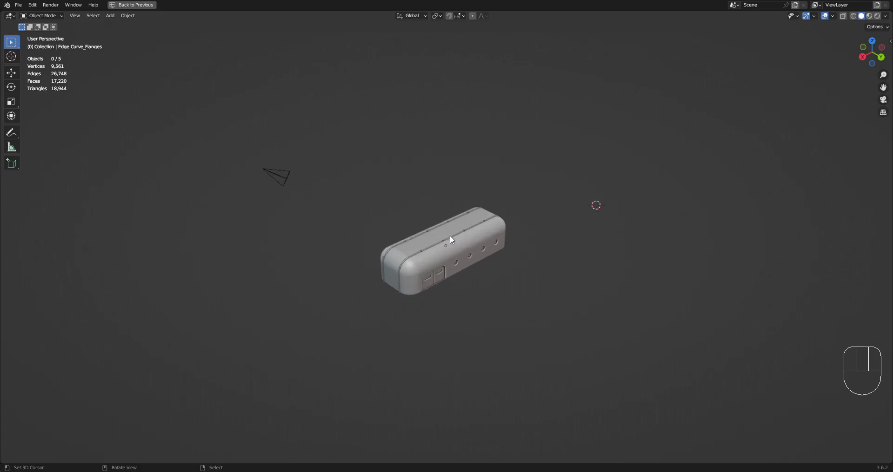
mouse_move(450, 237)
middle_down()
mouse_move(452, 251)
mouse_move(457, 237)
middle_up()
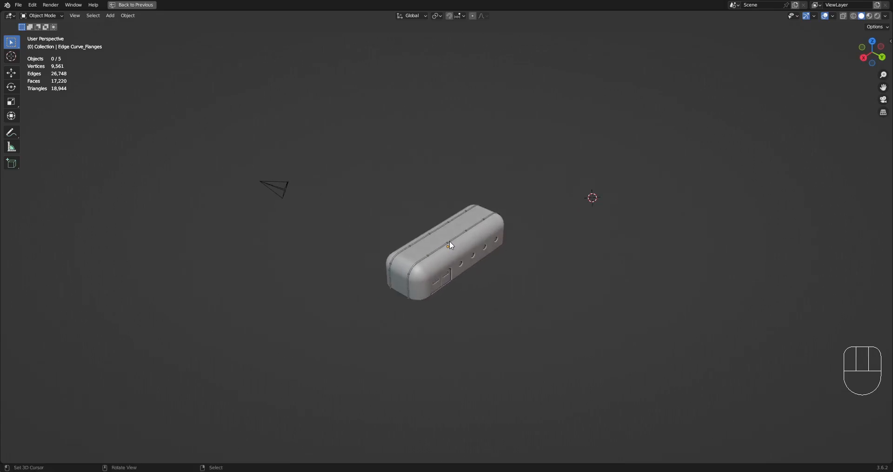
click(447, 241)
scroll(468, 239, up, 5)
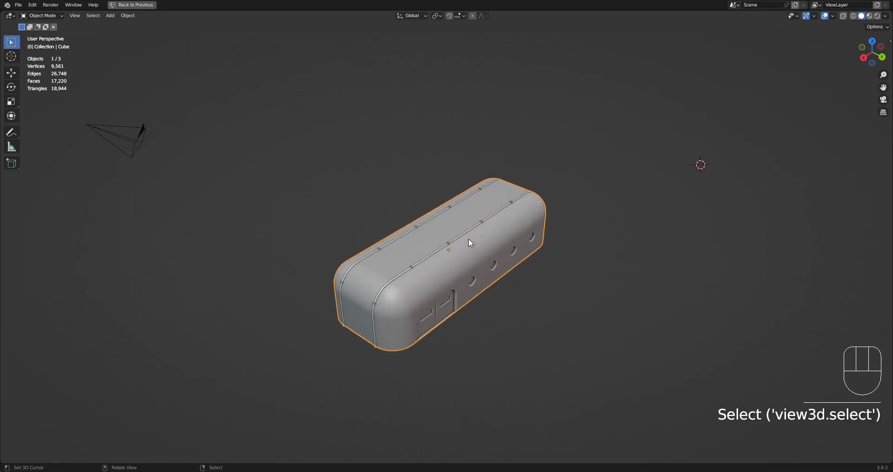
shift+click(450, 243)
scroll(450, 245, down, 5)
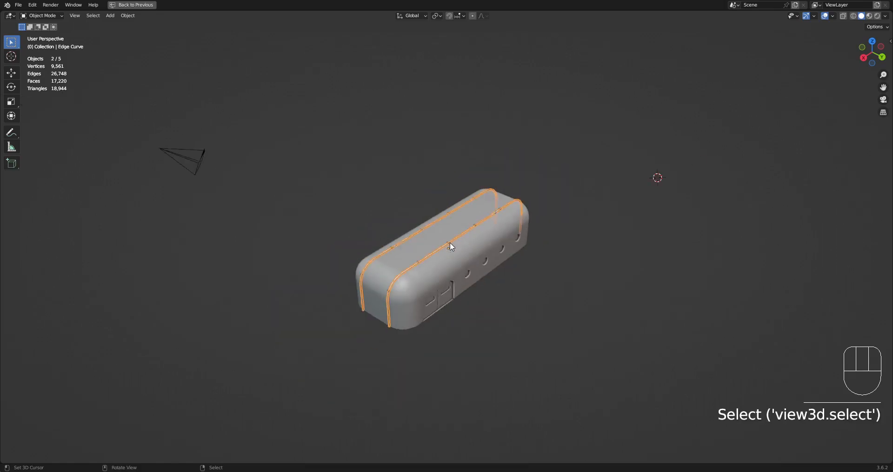
key(shift+alt+z)
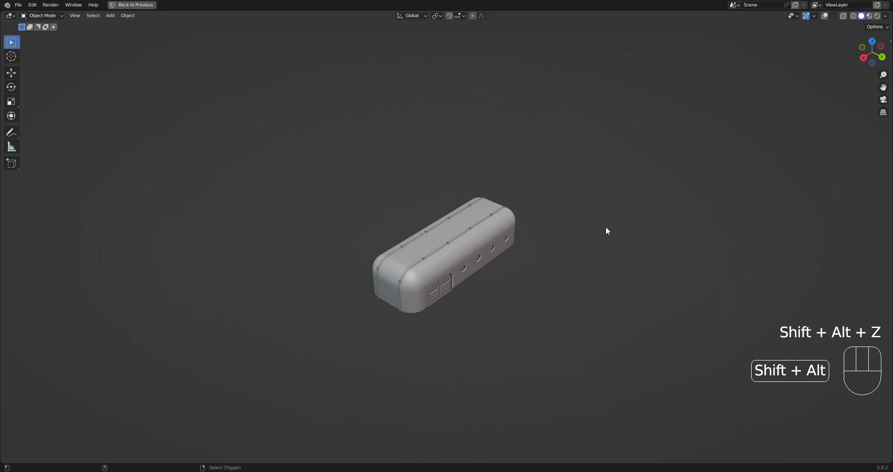
middle_drag(504, 306, 474, 265)
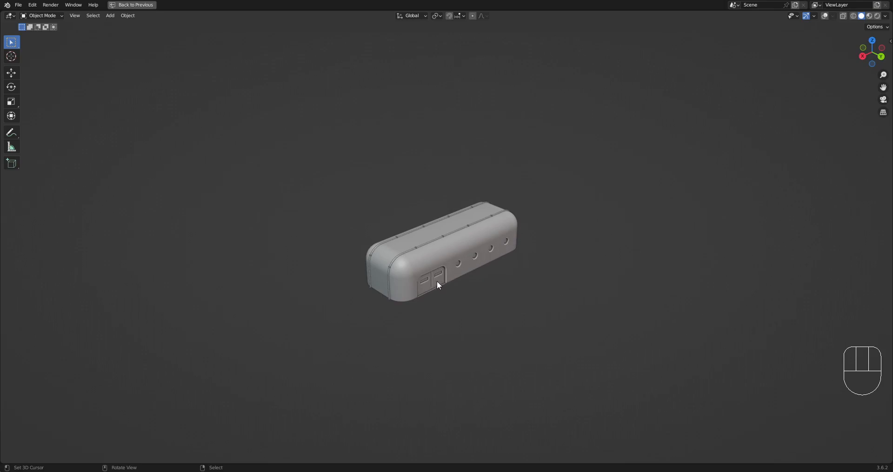
scroll(455, 275, up, 3)
scroll(440, 257, down, 5)
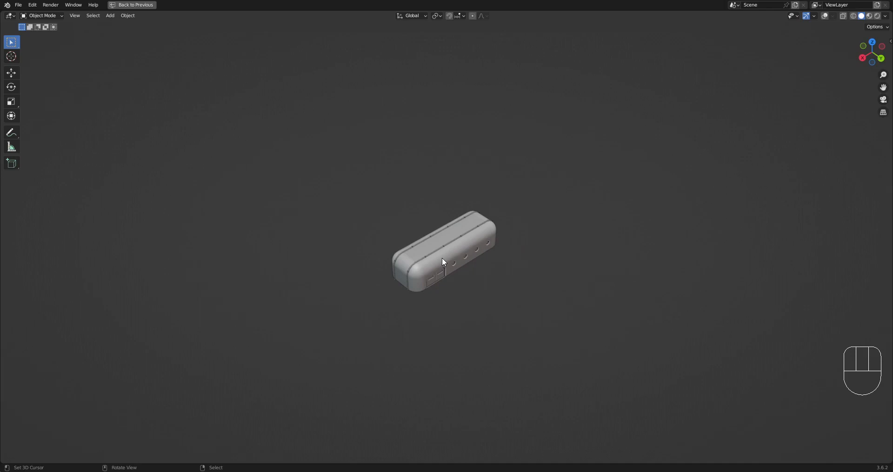
scroll(441, 251, up, 5)
scroll(439, 248, up, 1)
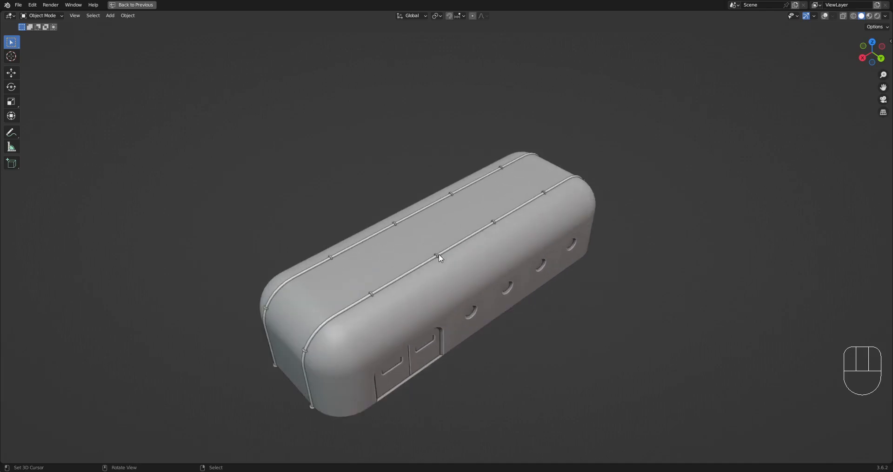
Step: Show the viewport overlays again and delete the pipes and flanges from the block
click(437, 255)
key(shift+alt+z)
key(x)
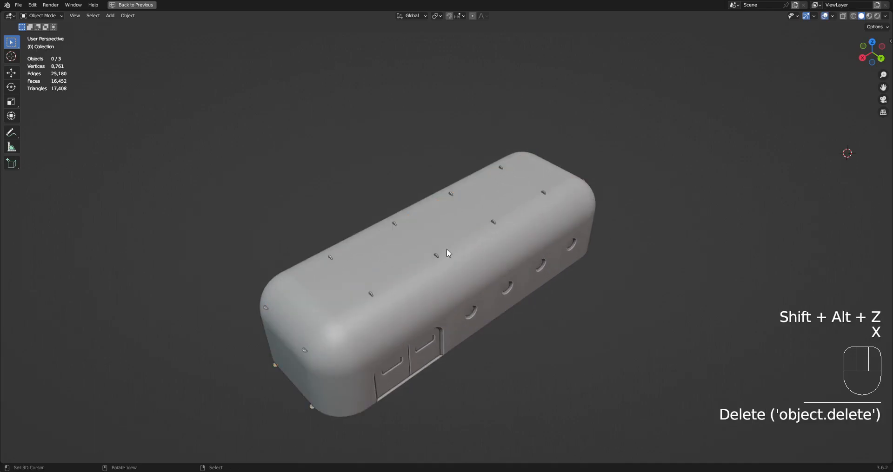
key(x)
click(437, 255)
Step: Enter Edit Mode on the block and select its large flat end face in the right orthographic view
middle_drag(436, 255, 566, 275)
key(Tab)
scroll(528, 255, up, 2)
shift+middle_drag(478, 289, 517, 238)
scroll(516, 238, down, 1)
middle_drag(512, 274, 552, 214)
scroll(551, 214, up, 5)
shift+middle_drag(551, 243, 489, 246)
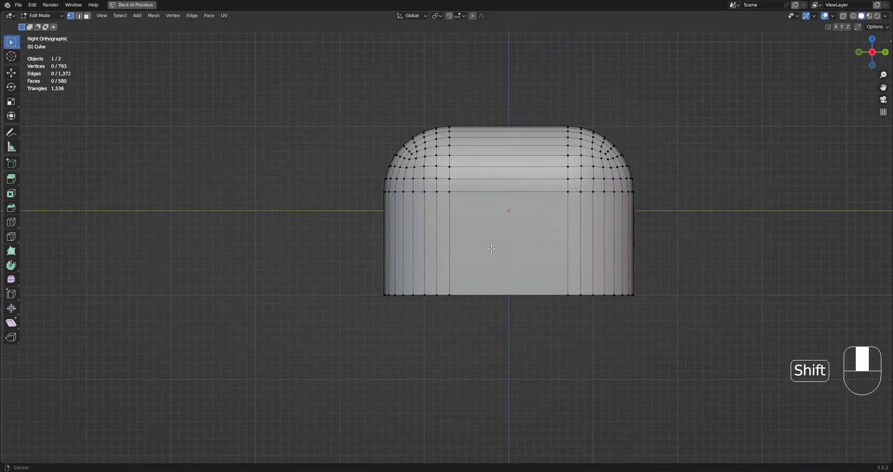
key(3)
click(489, 246)
Step: Draw a tall box with bevelled corners on the selected end face with Draw Cuts, extending it past the block's base
key(ctrl+shift+x)
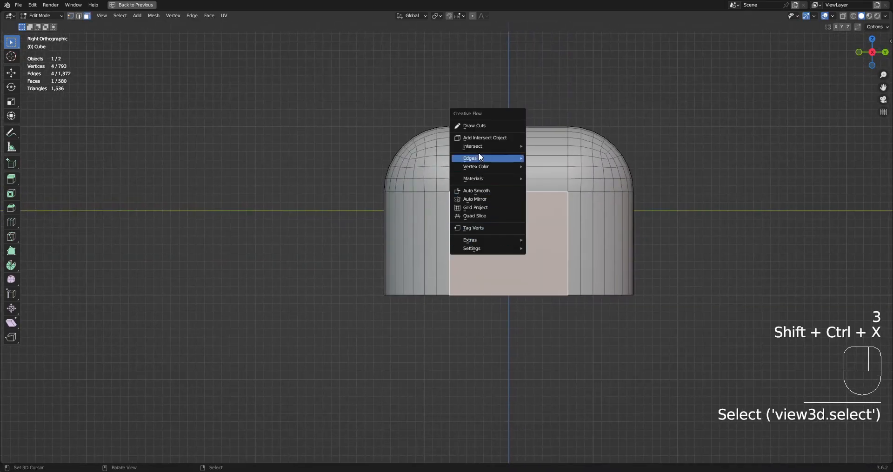
click(478, 126)
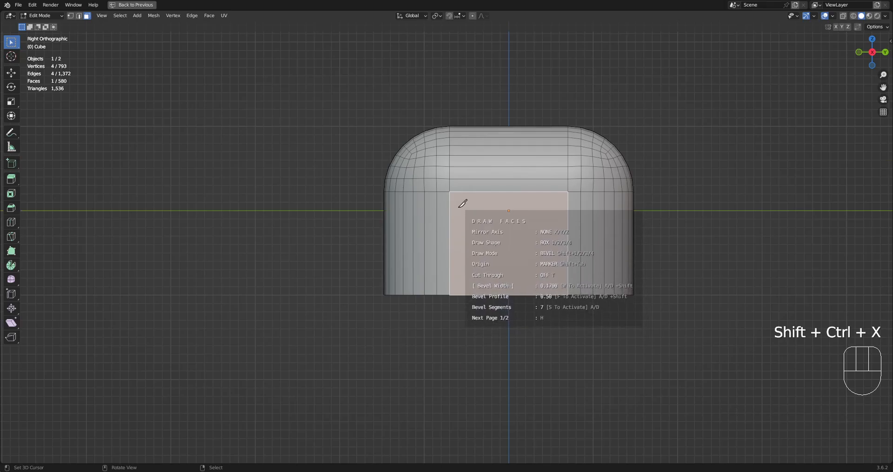
mouse_move(459, 200)
mouse_down()
mouse_move(530, 293)
mouse_move(543, 333)
mouse_move(521, 333)
mouse_up()
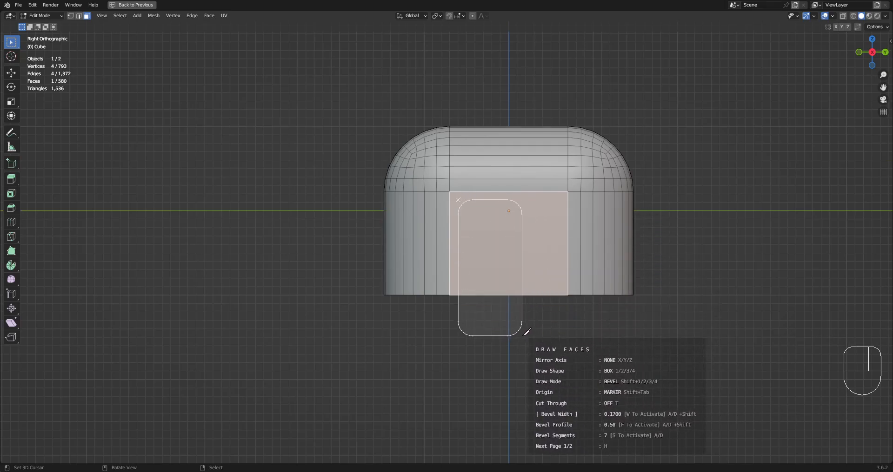
click(522, 336)
Step: Extrude the newly drawn rounded face about 0.2 m outward from the end wall
scroll(543, 285, down, 4)
mouse_move(544, 284)
middle_down()
mouse_move(454, 319)
mouse_move(492, 269)
middle_up()
scroll(492, 269, up, 3)
key(e)
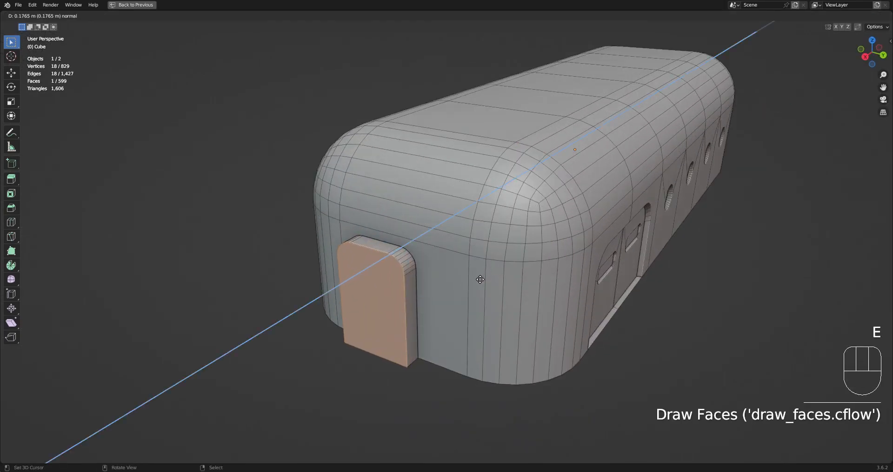
click(409, 305)
Step: Select the front outline edges of the extruded end panel, leaving out its bottom edge
key(2)
key(alt+a)
alt+shift+click(407, 306)
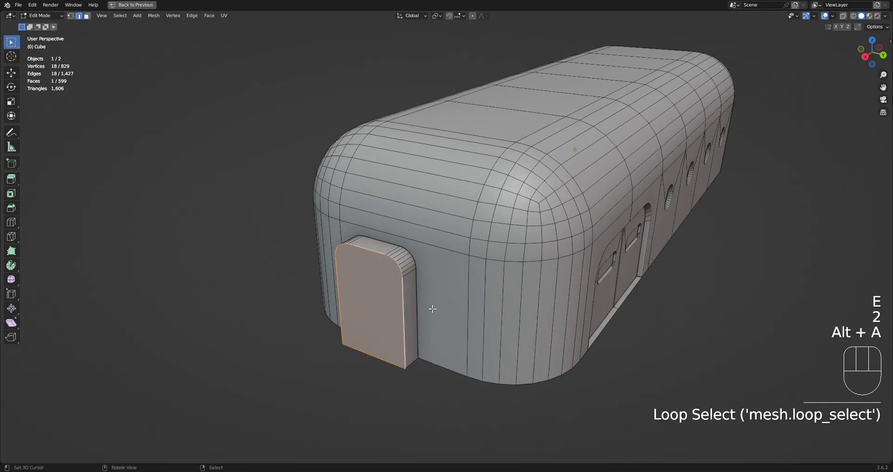
key(2)
shift+click(388, 359)
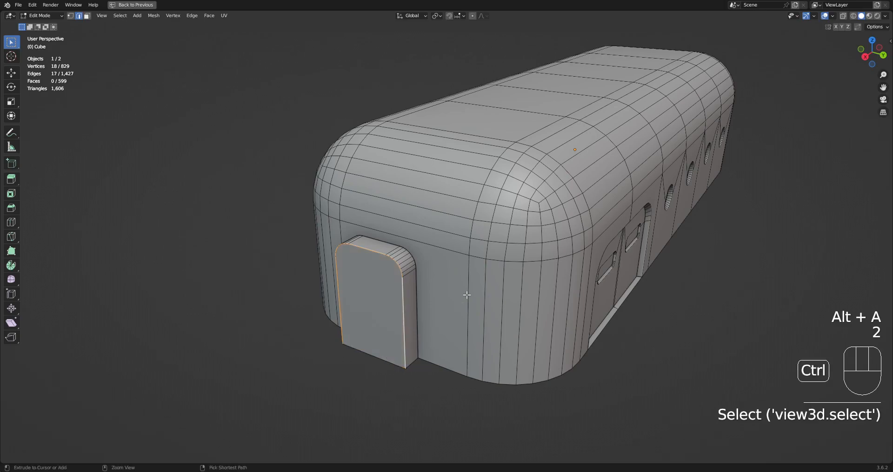
Step: Bevel the selected panel edges about 0.10 m wide with 6 segments and return to Object Mode
key(ctrl+b)
scroll(483, 298, up, 5)
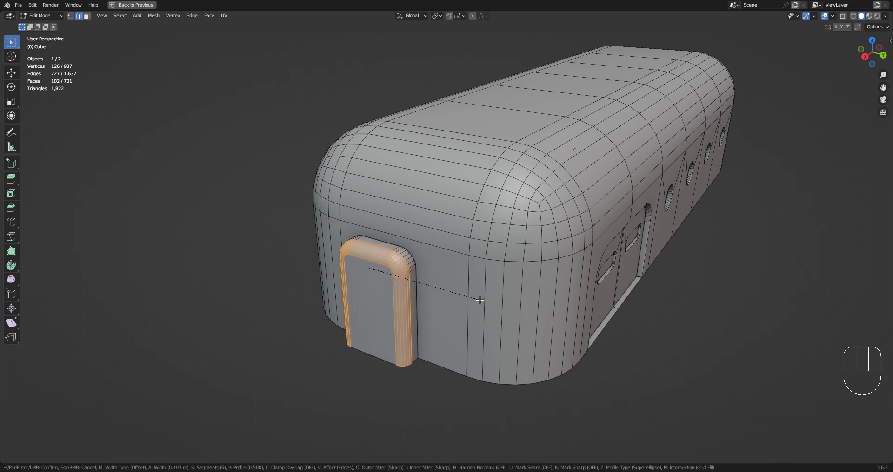
click(483, 299)
key(Tab)
middle_drag(467, 292, 502, 267)
scroll(490, 249, up, 5)
scroll(502, 268, up, 5)
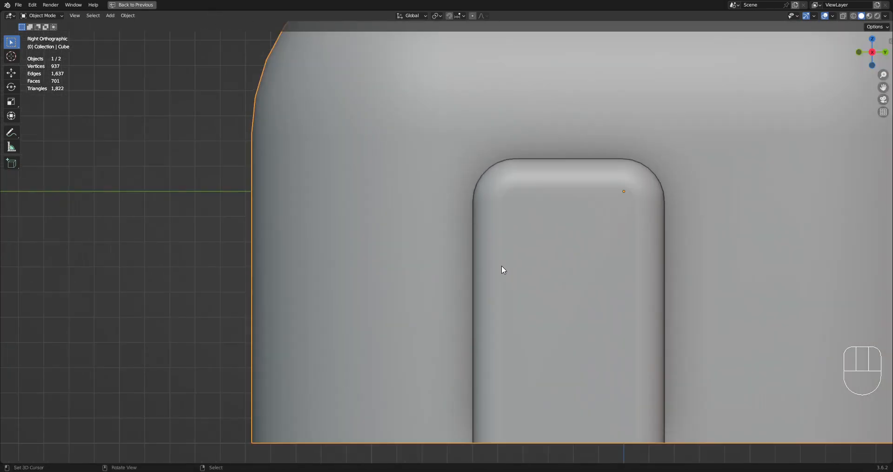
Step: Draw a 32-segment circle on the upper part of the end panel's front face with Draw Cuts
key(Tab)
key(alt+a)
scroll(598, 253, down, 3)
shift+middle_drag(598, 253, 585, 250)
scroll(585, 248, up, 2)
key(ctrl+shift+x)
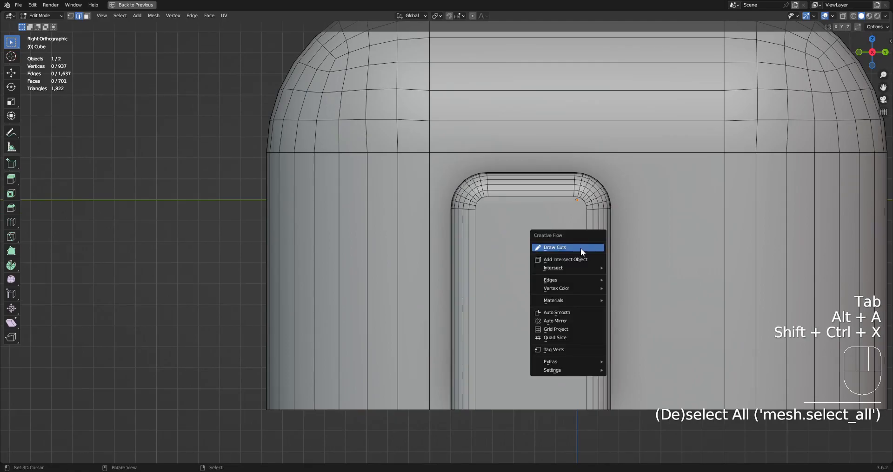
click(584, 248)
click(529, 238)
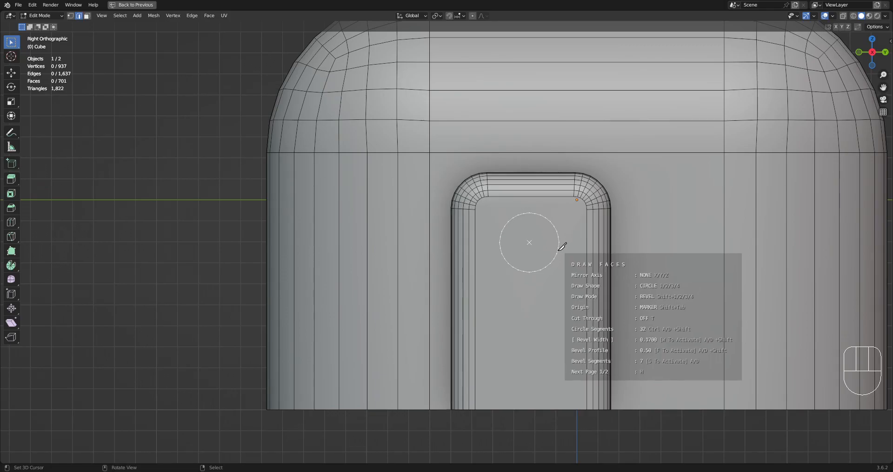
click(558, 250)
Step: Inset the circular face about 0.03 m and sink the inner face about 0.03 m into the panel
scroll(556, 248, up, 2)
scroll(553, 250, down, 6)
scroll(520, 257, up, 4)
scroll(562, 246, down, 5)
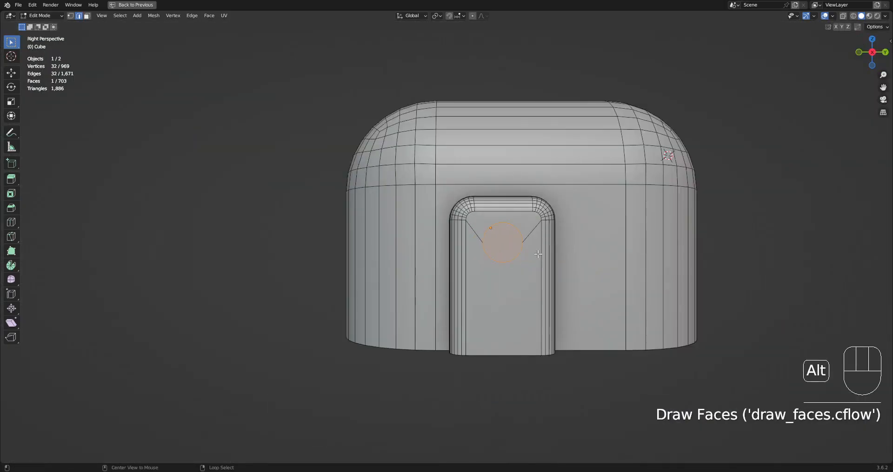
middle_drag(563, 246, 396, 279)
shift+middle_drag(395, 279, 455, 214)
scroll(455, 228, up, 4)
alt+middle_click(458, 240)
scroll(539, 231, up, 3)
key(i)
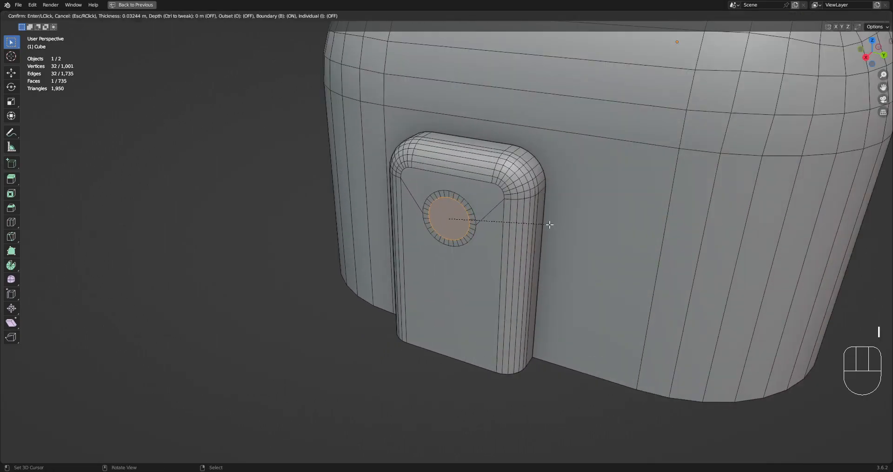
click(551, 225)
key(alt+s)
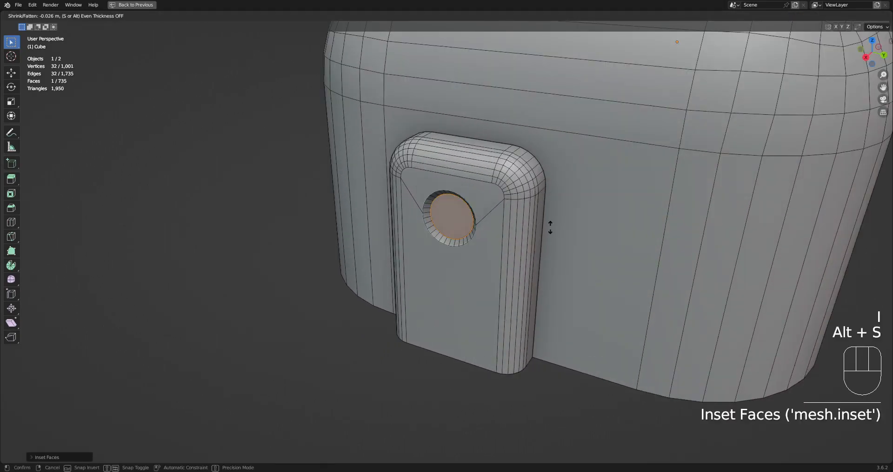
key(Tab)
scroll(549, 228, down, 8)
middle_drag(552, 231, 574, 205)
Step: Expand the selection to the round recess's rim, nudge the recess towards the panel's centre line, and return to Object Mode
key(Tab)
scroll(574, 204, up, 12)
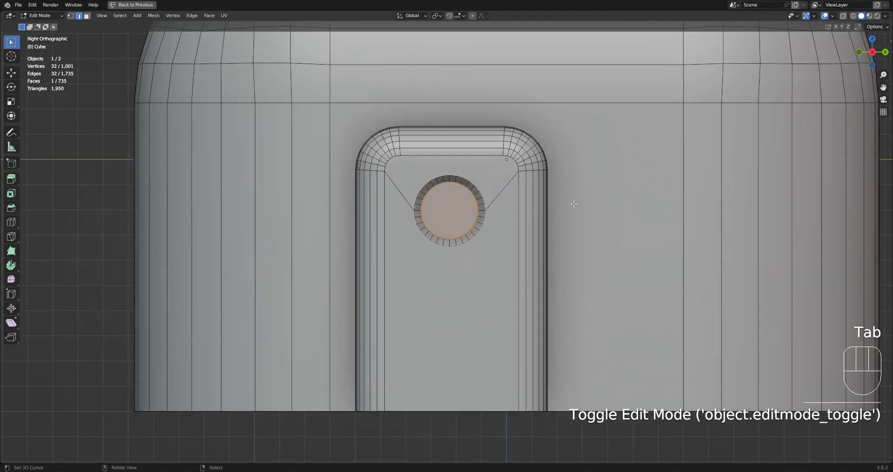
key(ctrl+KP_Add)
key(g)
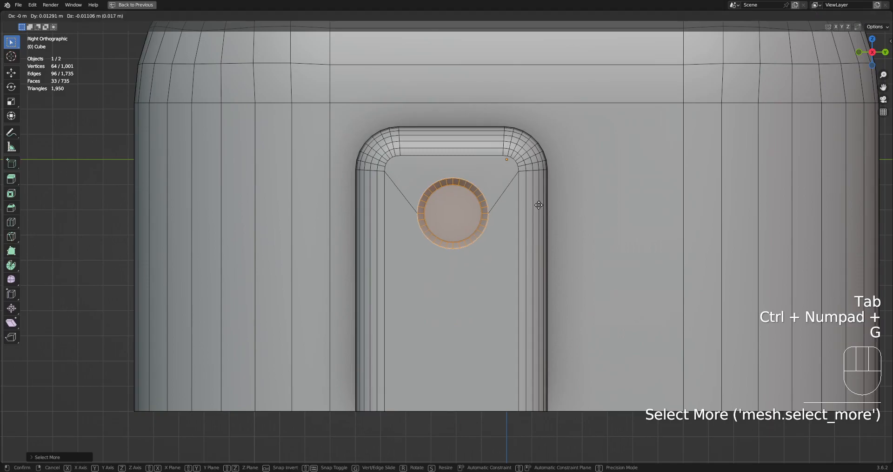
key(Tab)
scroll(552, 195, down, 8)
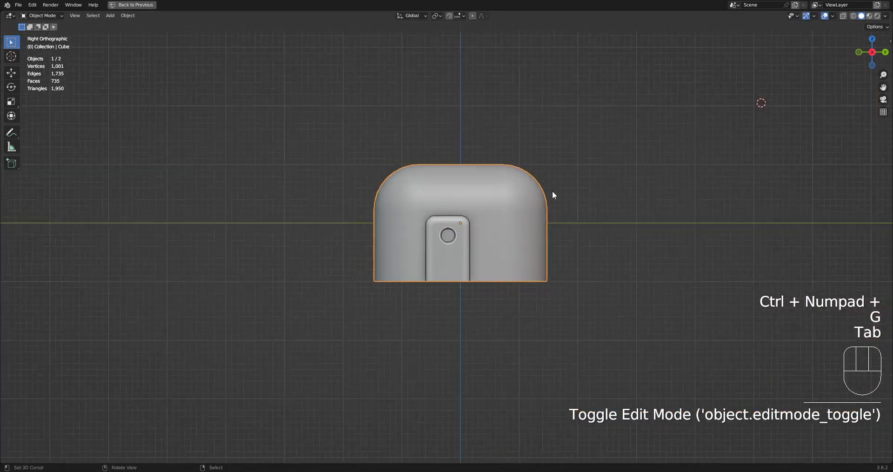